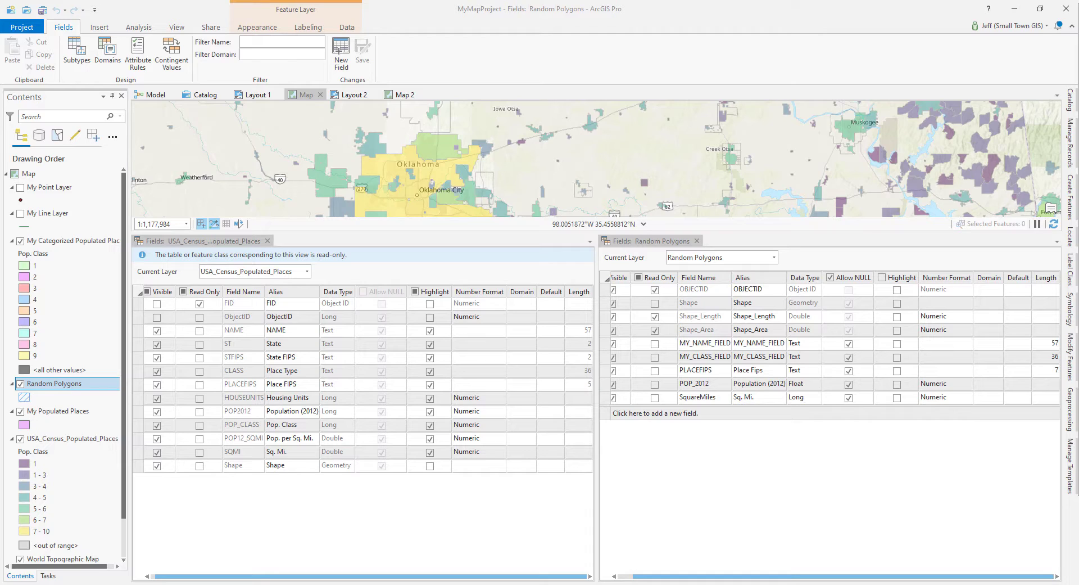
- Close the Fields views for Random Polygons and USA_Census_Populated_Places
left_click(699, 247)
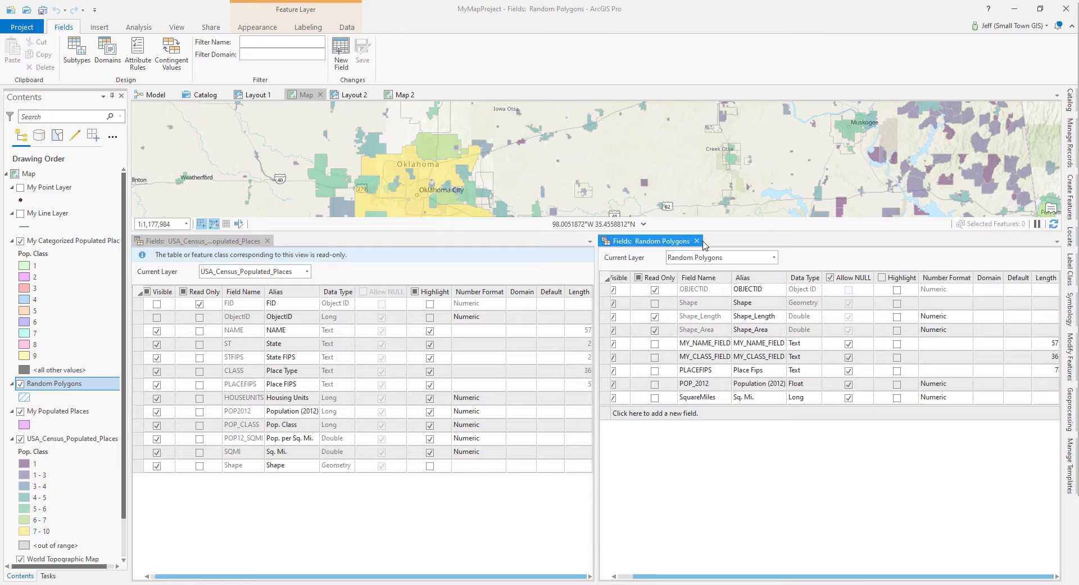
left_click(697, 241)
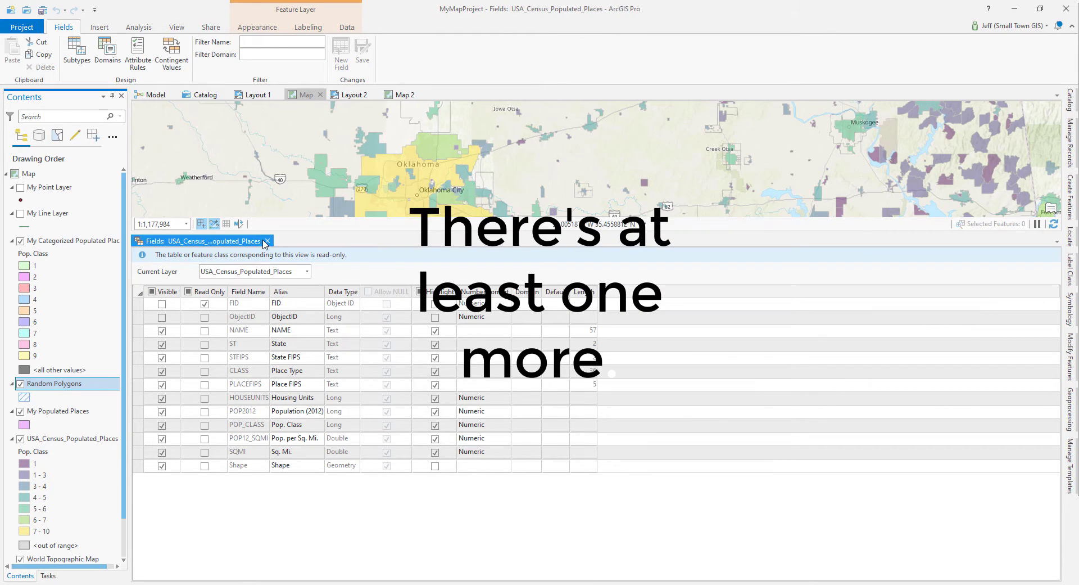
left_click(268, 241)
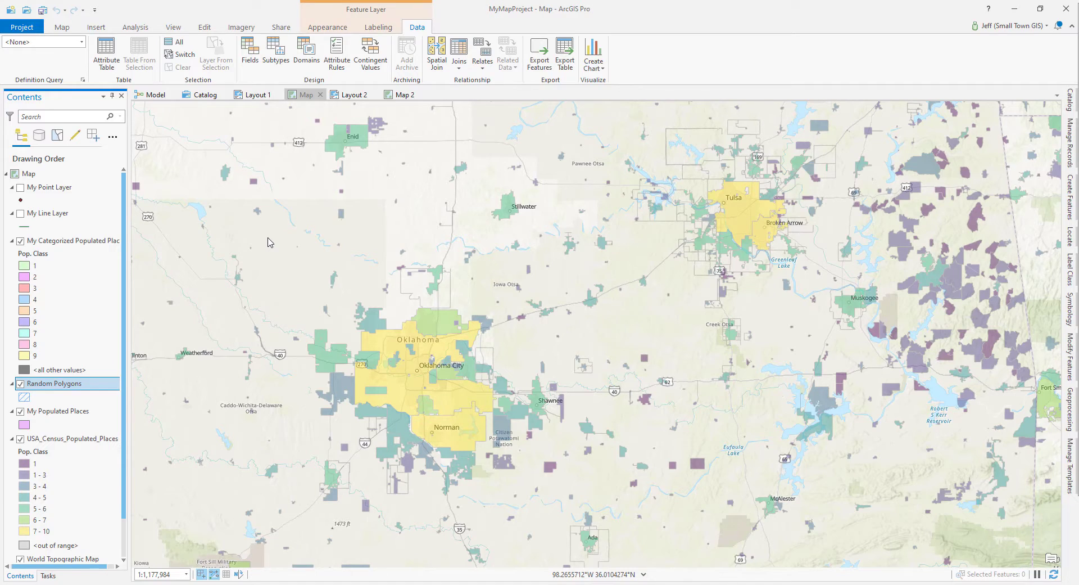
- Open the USA_Census_Populated_Places attribute table and switch it to its Fields view
right_click(80, 443)
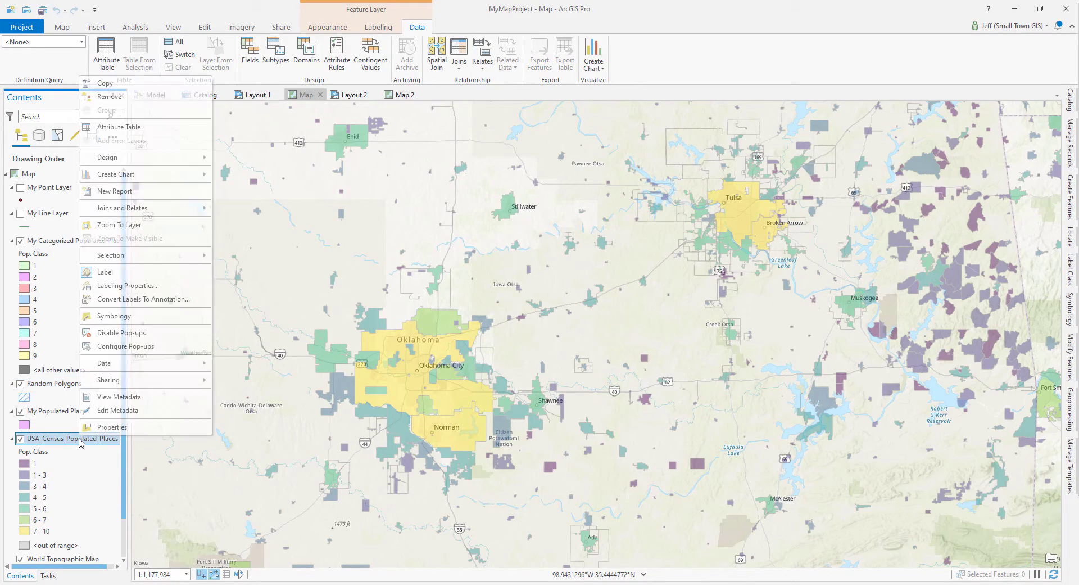
left_click(103, 127)
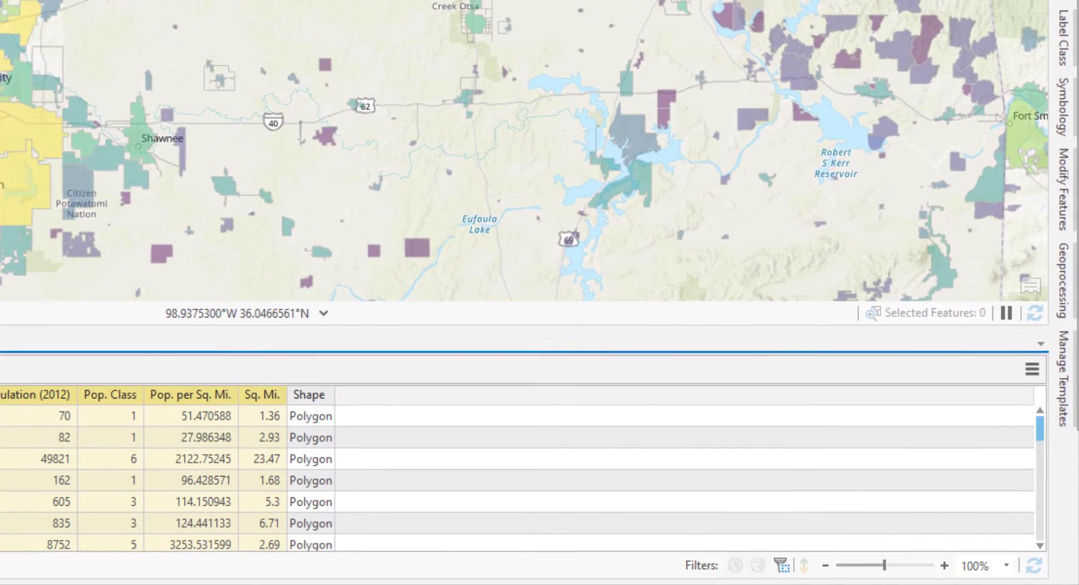
left_click(1034, 368)
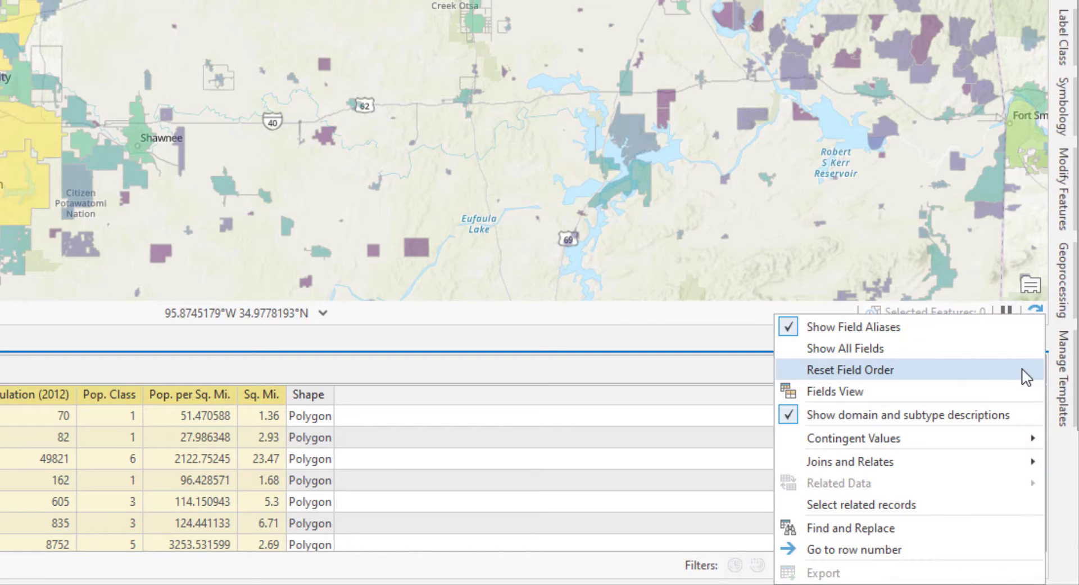
left_click(899, 398)
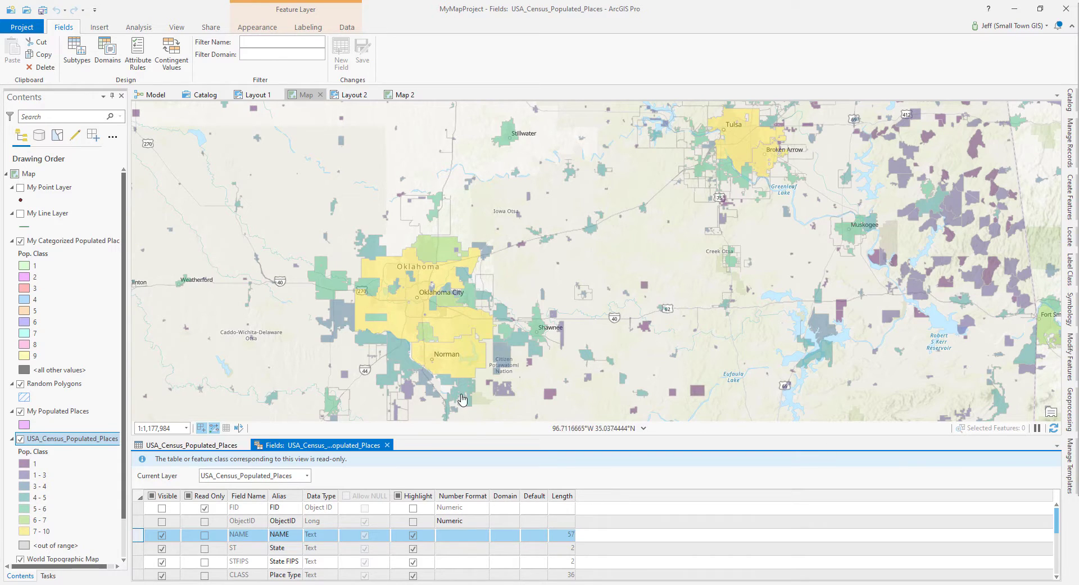
- Open the empty Random Polygons attribute table from the Data commands
left_click(62, 388)
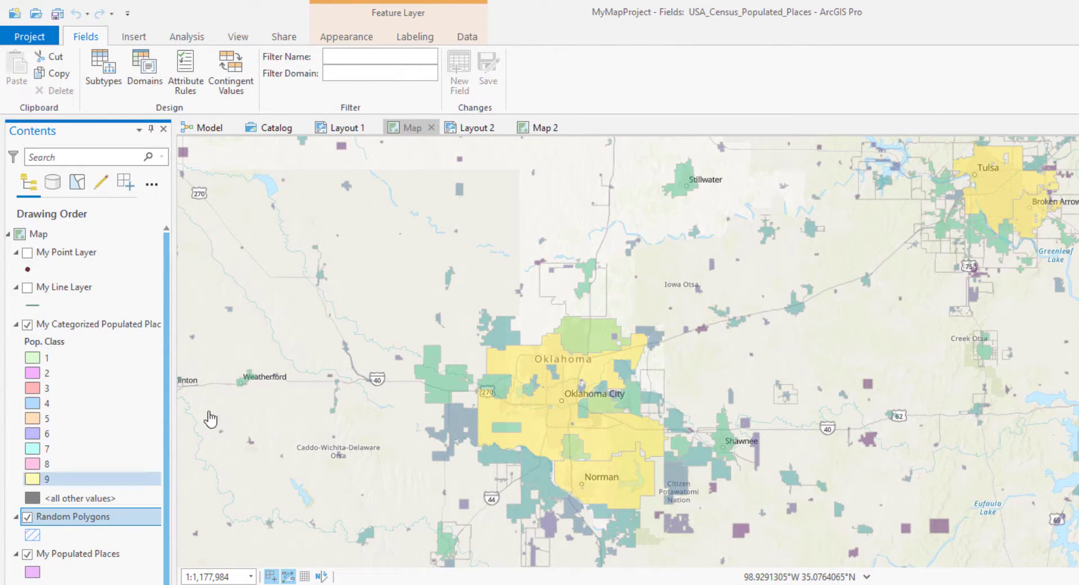
left_click(467, 37)
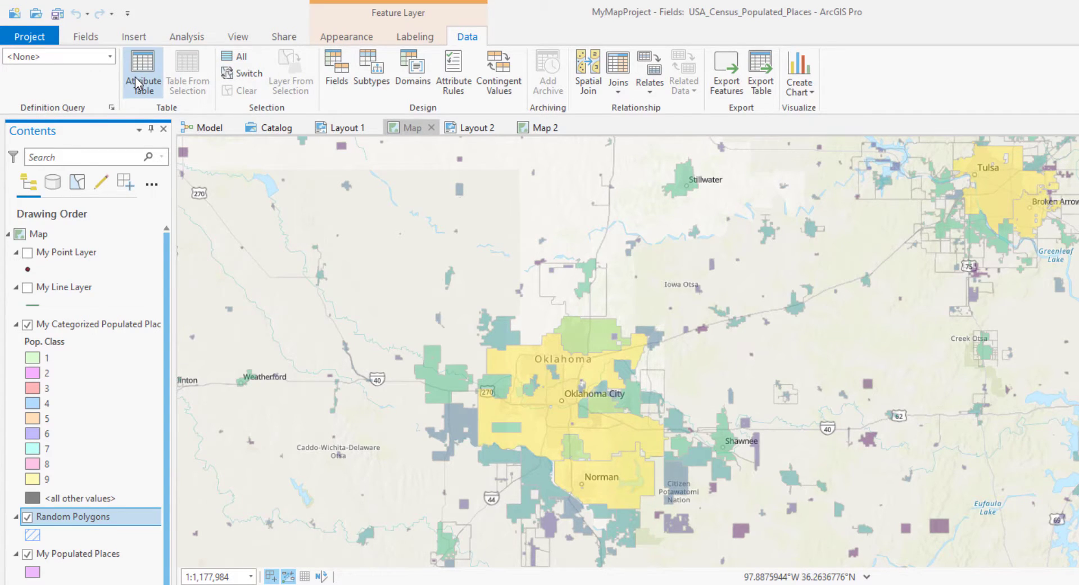
left_click(102, 62)
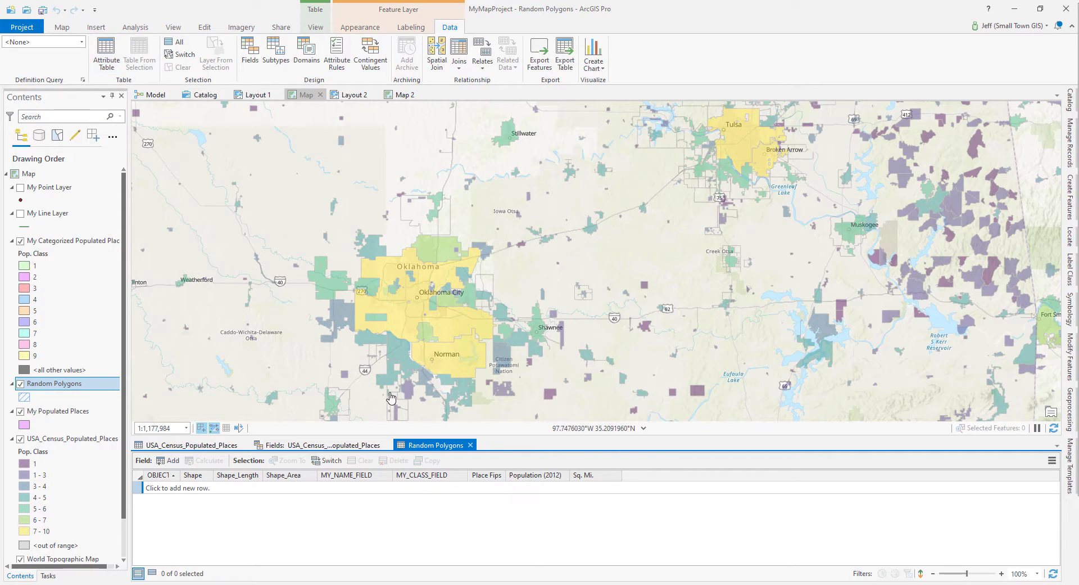
- Close the Random Polygons and census places fields views and tables, then select the census layer
left_click(425, 445)
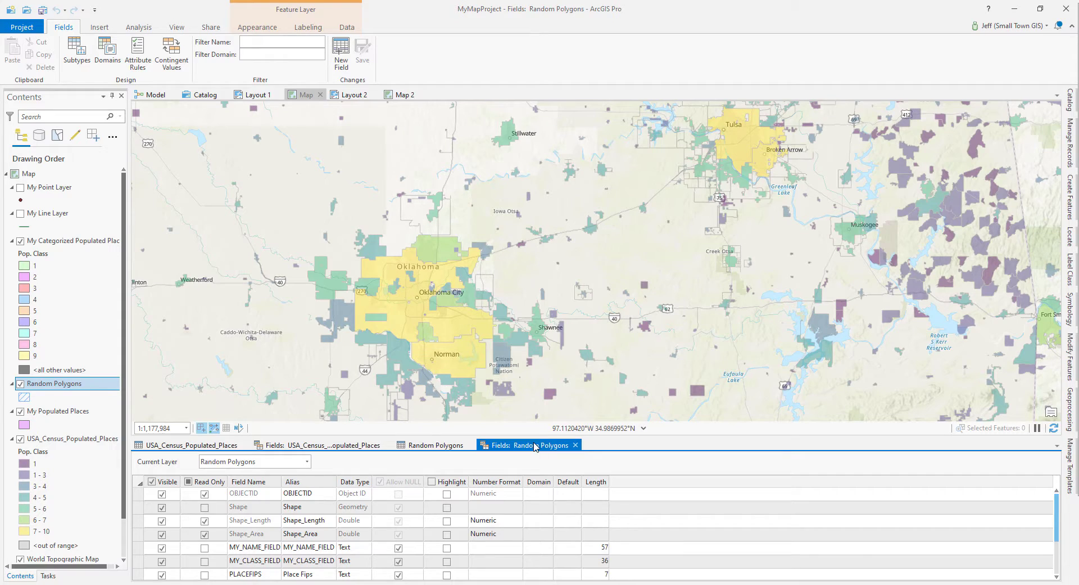
left_click_drag(535, 447, 617, 515)
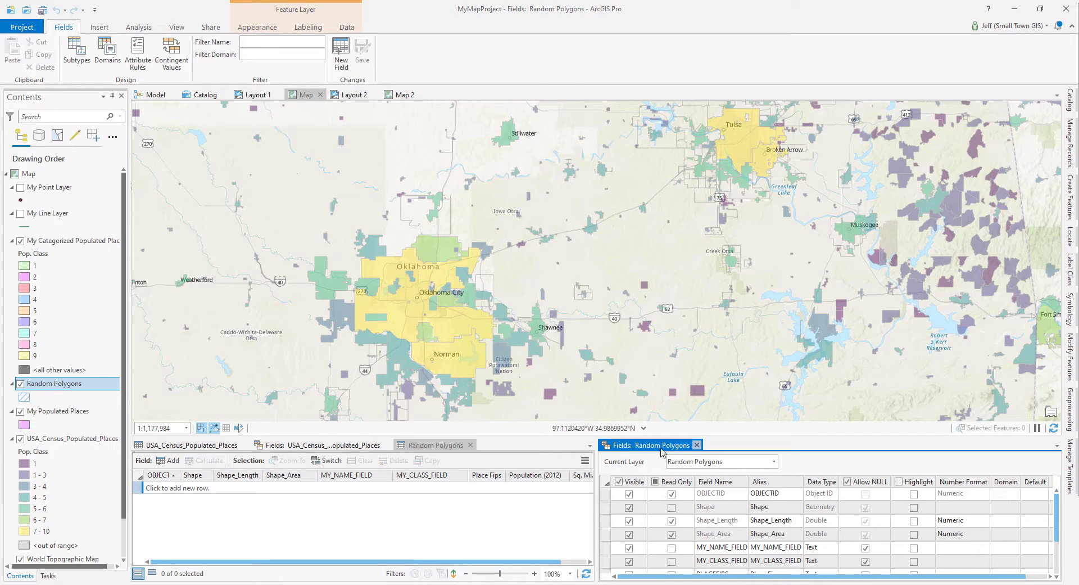
left_click(697, 444)
left_click(471, 446)
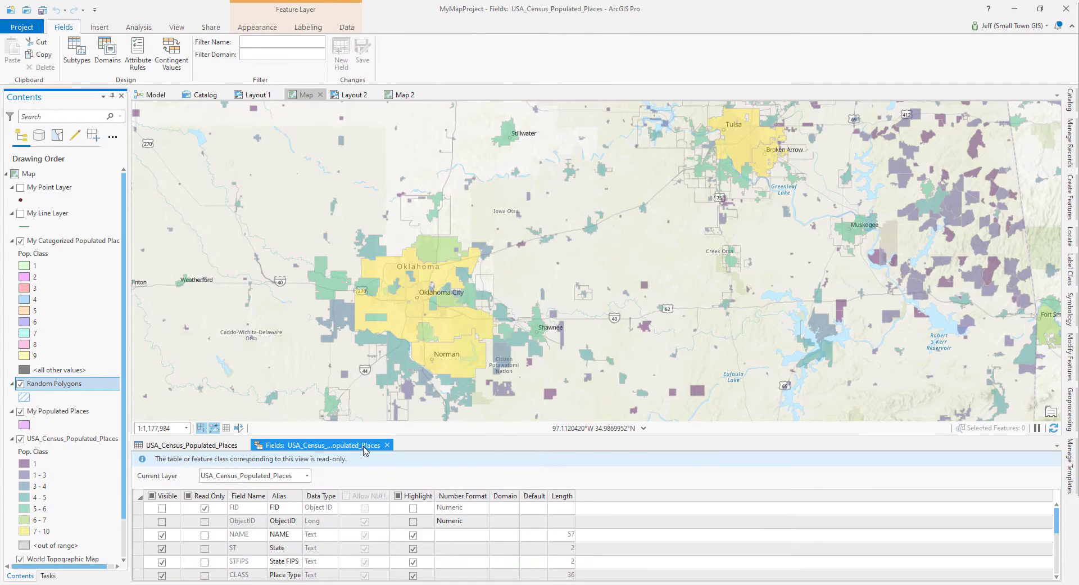
left_click(386, 445)
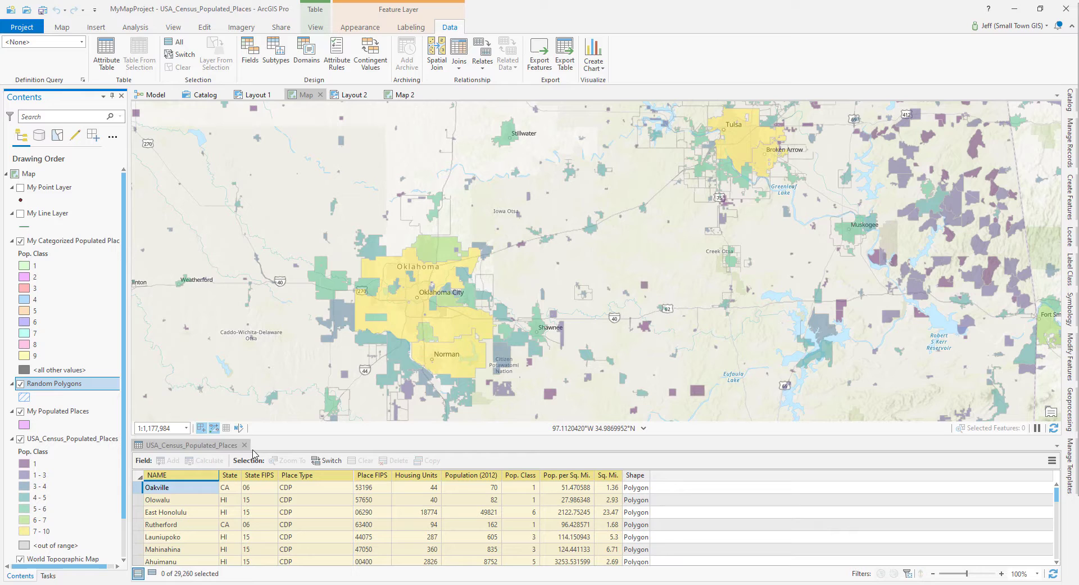
left_click(246, 446)
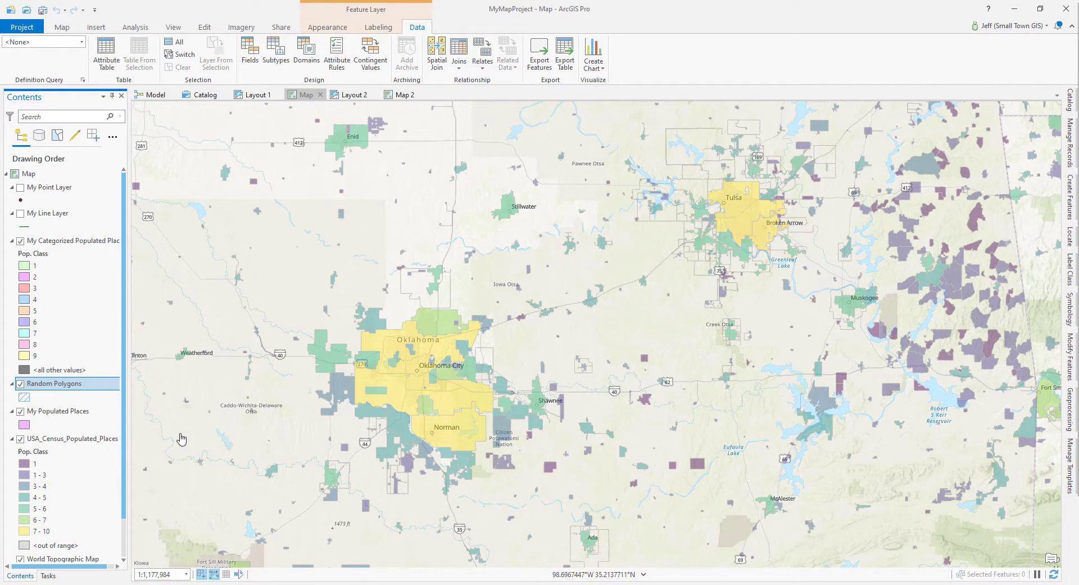
left_click(65, 439)
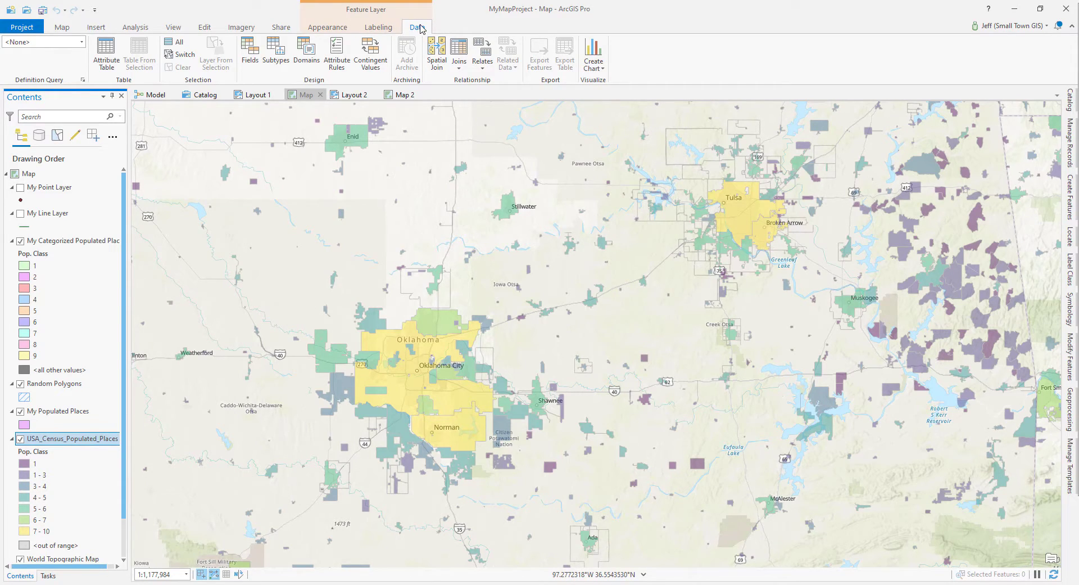
- Open the census places and Random Polygons Fields views, docked side by side
left_click(255, 58)
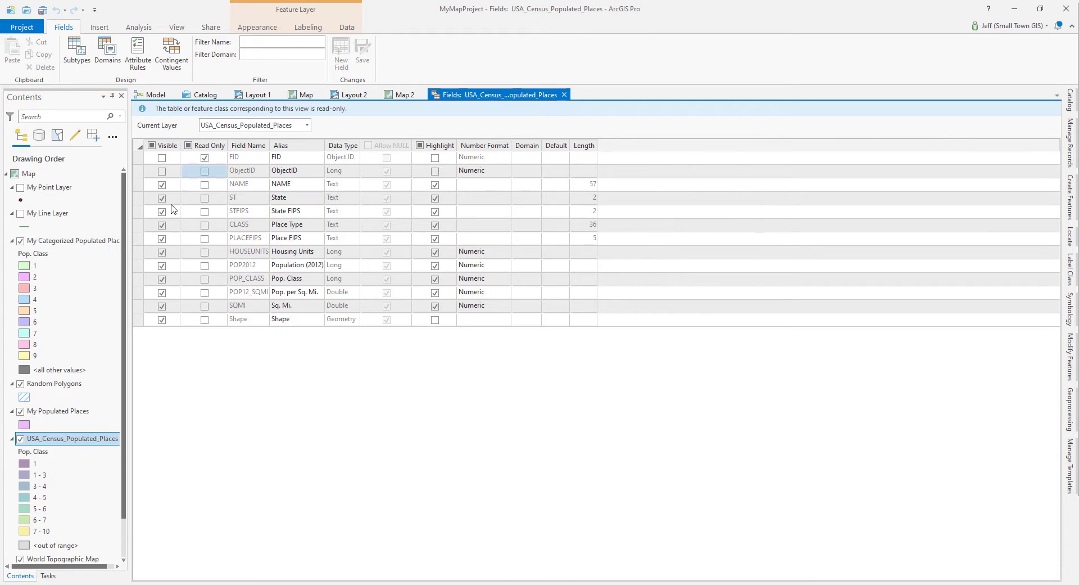
left_click(66, 386)
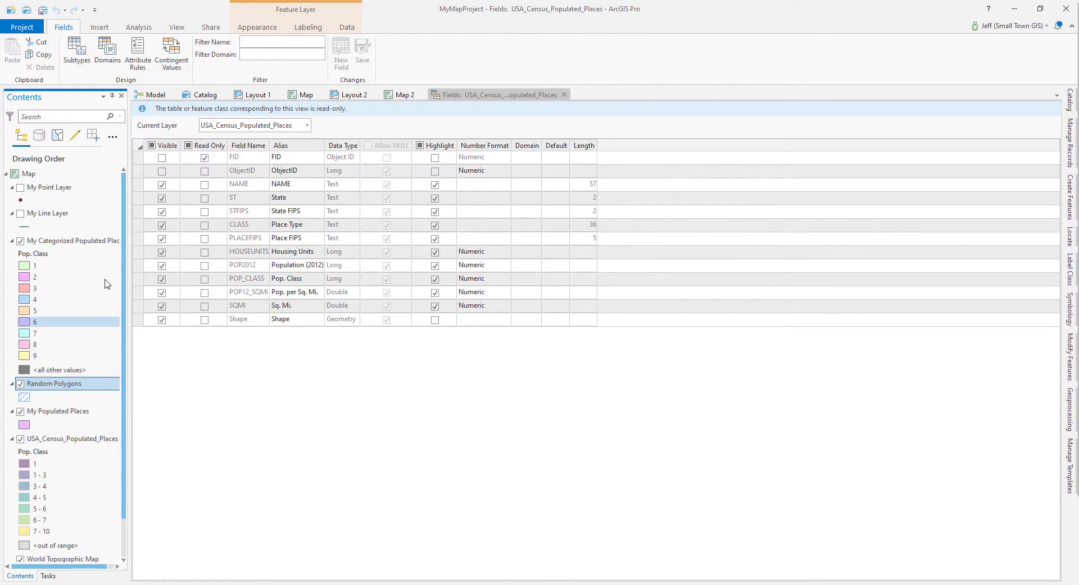
left_click(353, 28)
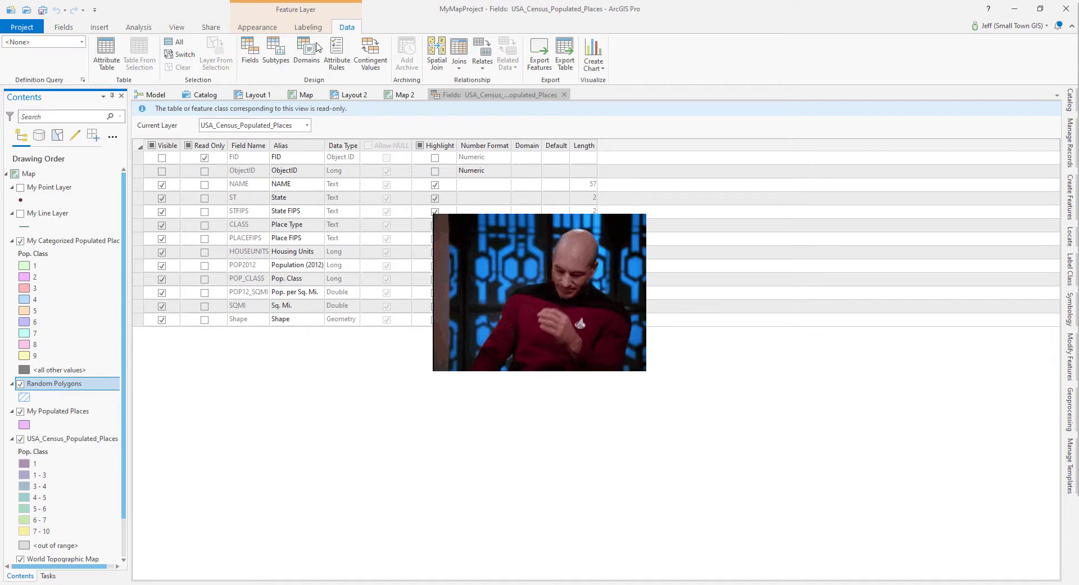
left_click(250, 53)
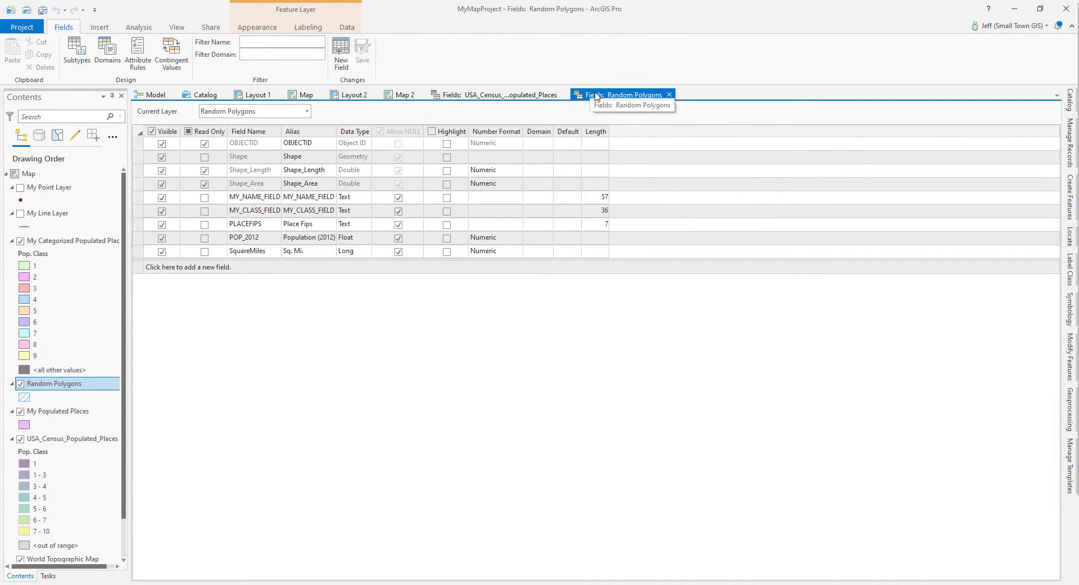
left_click_drag(602, 94, 621, 348)
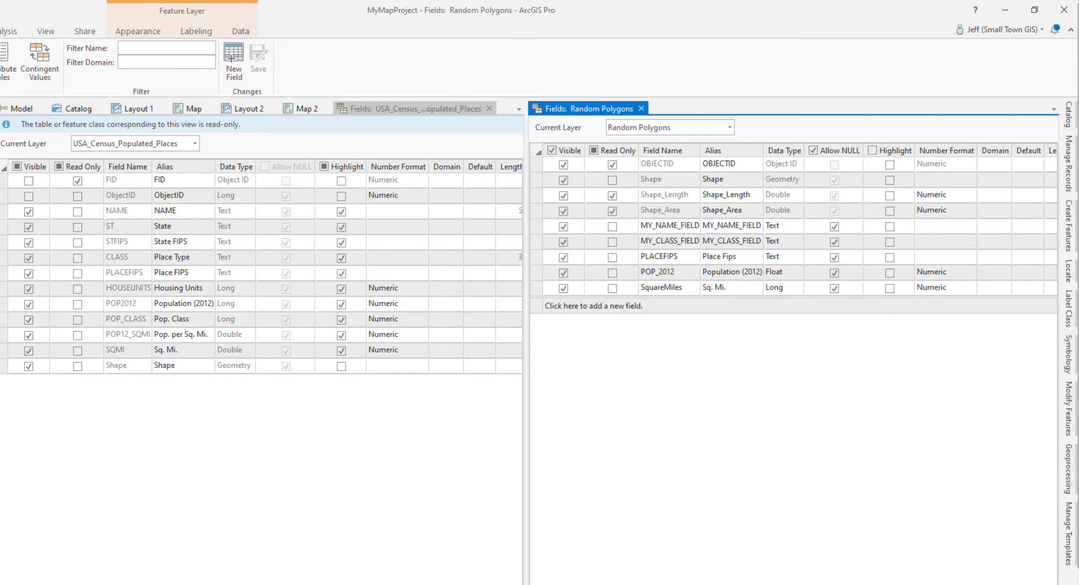
scroll(792, 225, "right", 1)
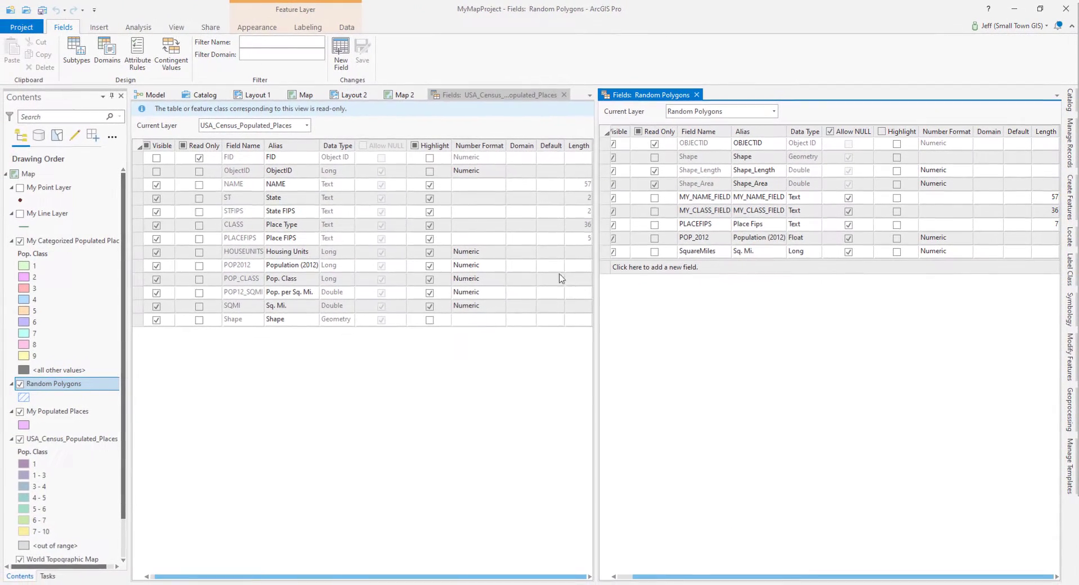
- Return the main view to the map and close the Random Polygons Fields view
left_click(304, 96)
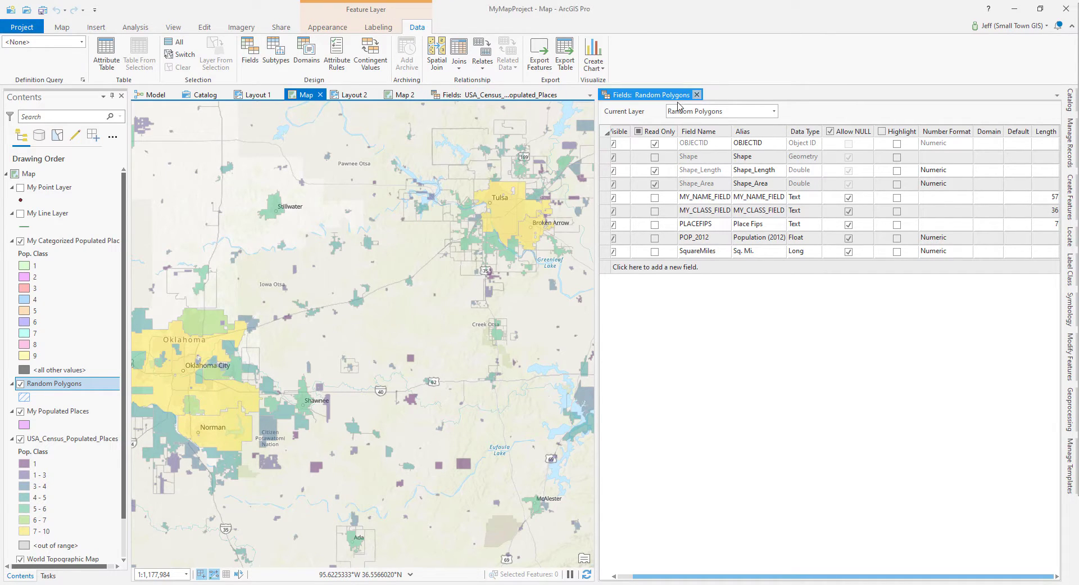
left_click(696, 95)
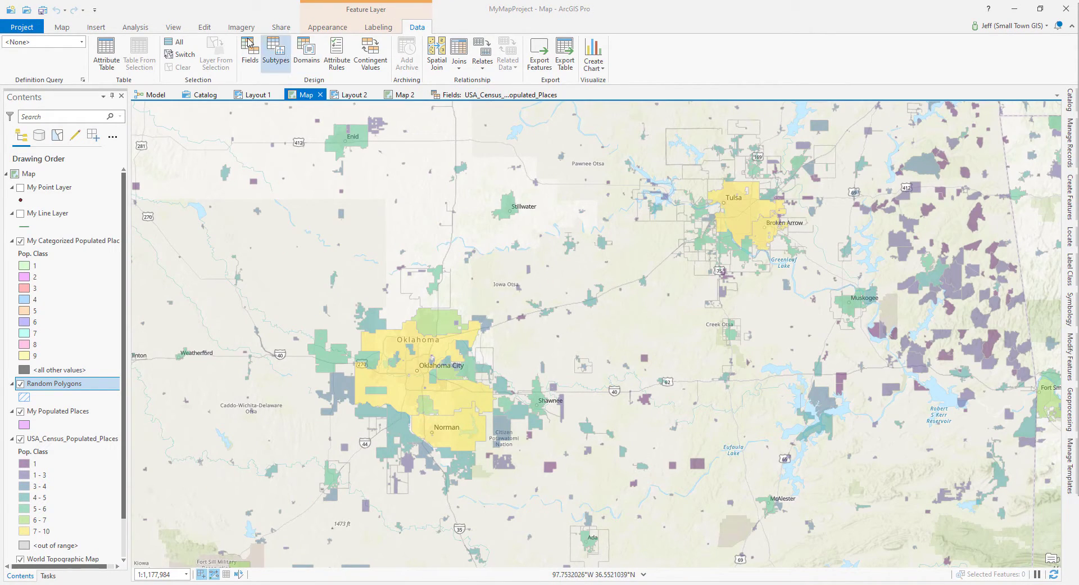
- Open Editor Settings on the Field Mapping page from the Edit ribbon's Tools group
left_click(203, 28)
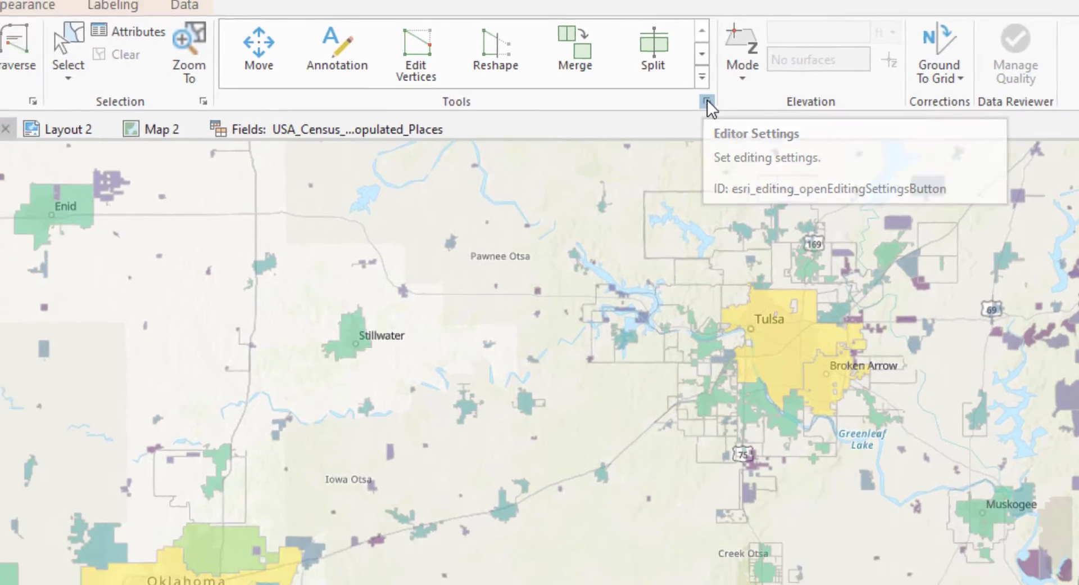
left_click(677, 156)
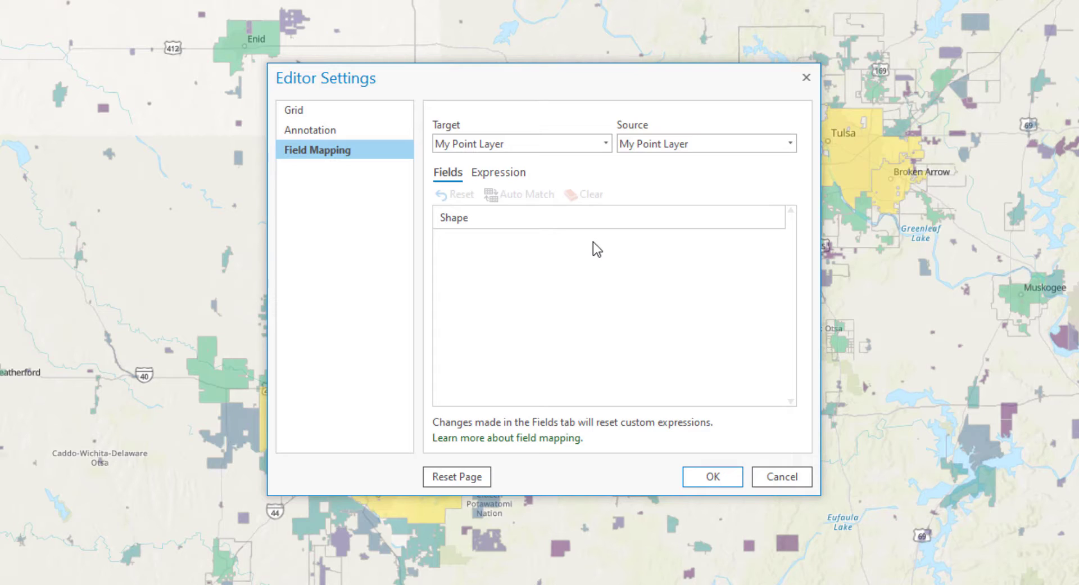
- Set the field-mapping target to Random Polygons and the source to USA_Census_Populated_Places
left_click(603, 144)
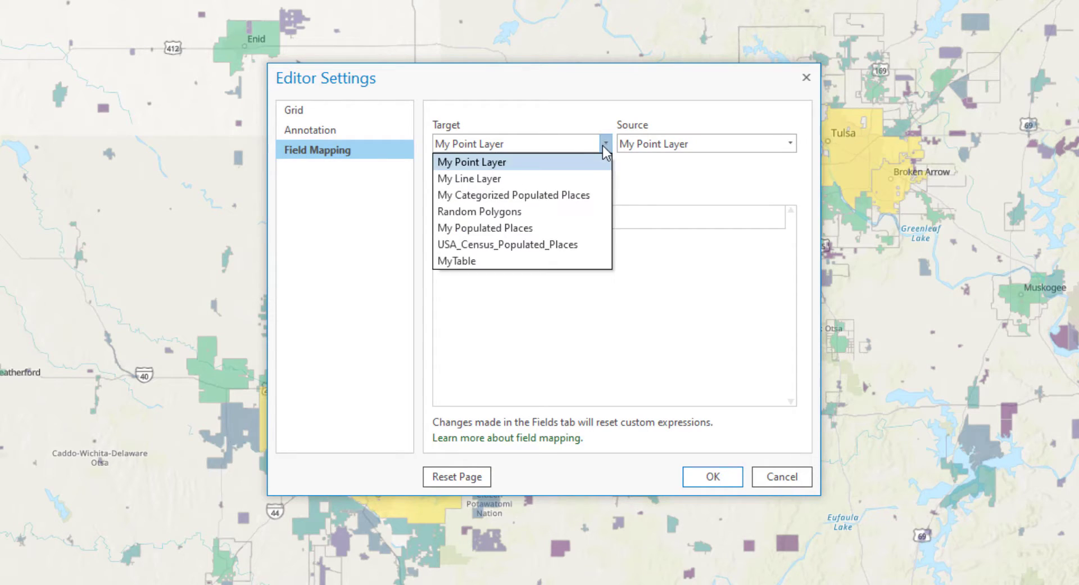
left_click(528, 211)
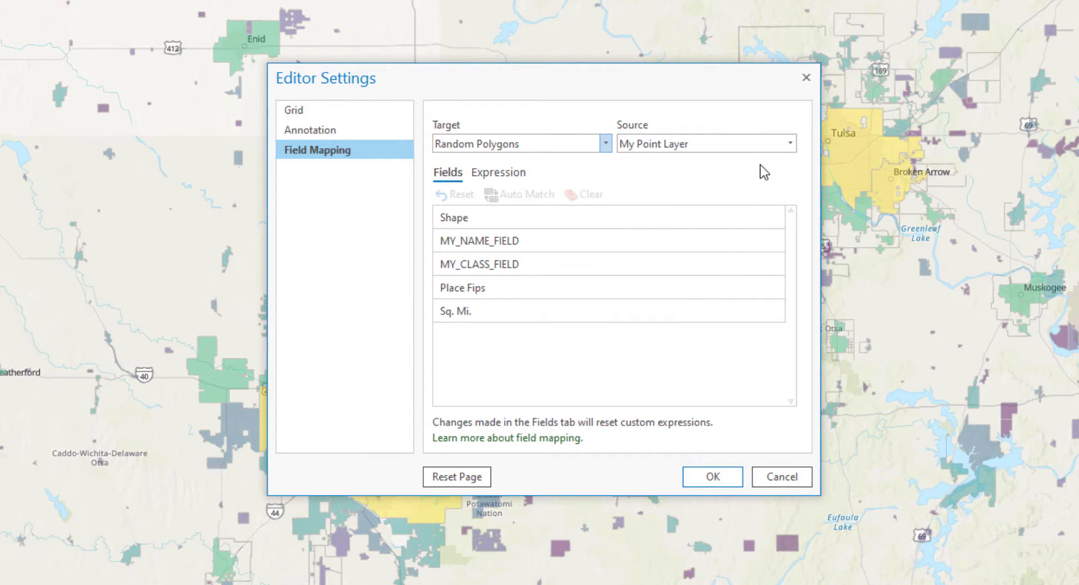
left_click(790, 145)
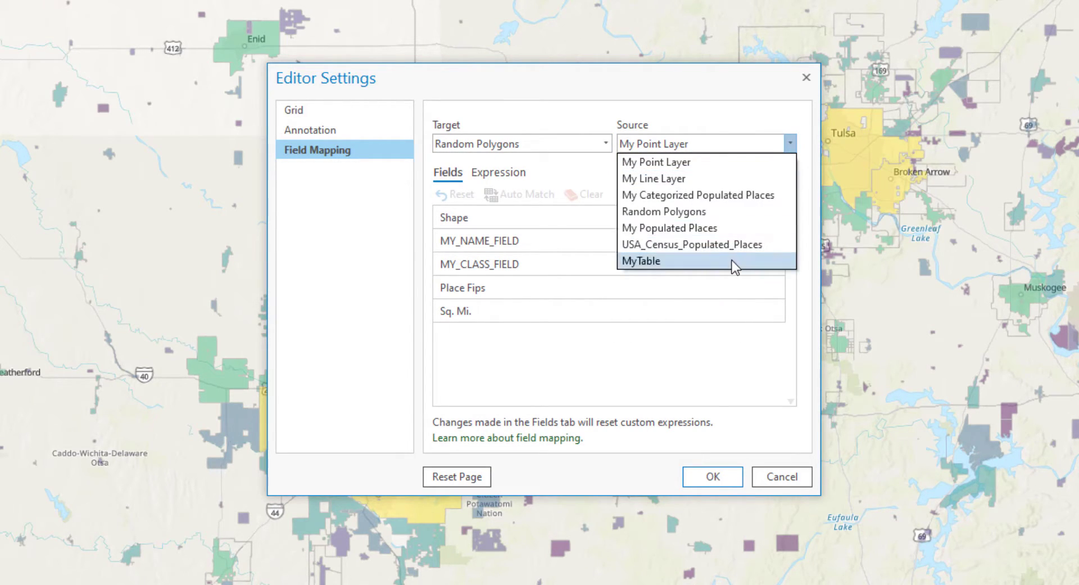
left_click(732, 241)
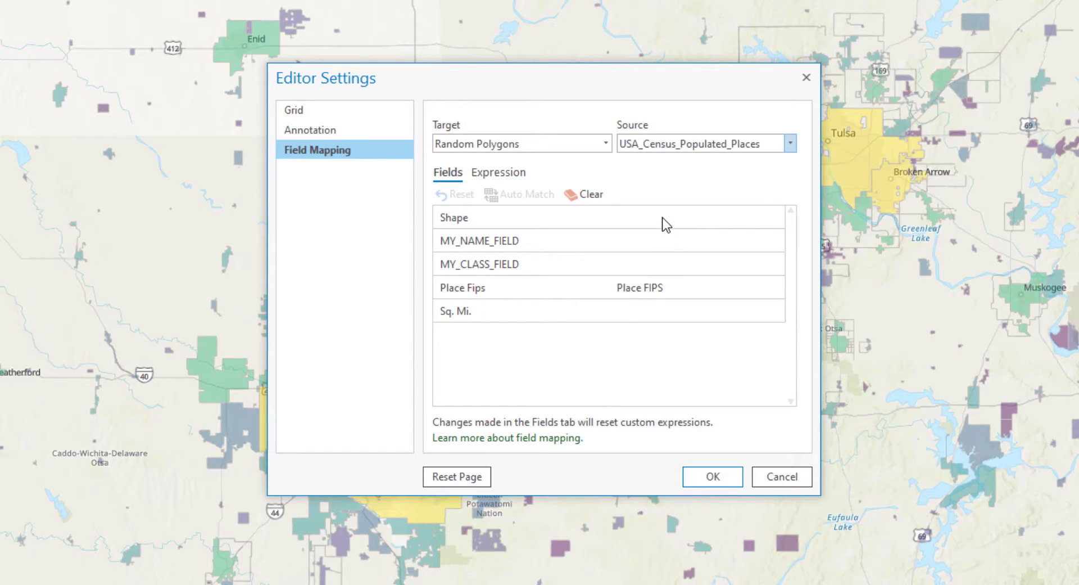
- Map MY_NAME_FIELD to NAME and MY_CLASS_FIELD to Pop. Class, leaving Sq. Mi. unmapped, then show the Arcade expression
left_click(666, 236)
left_click(665, 236)
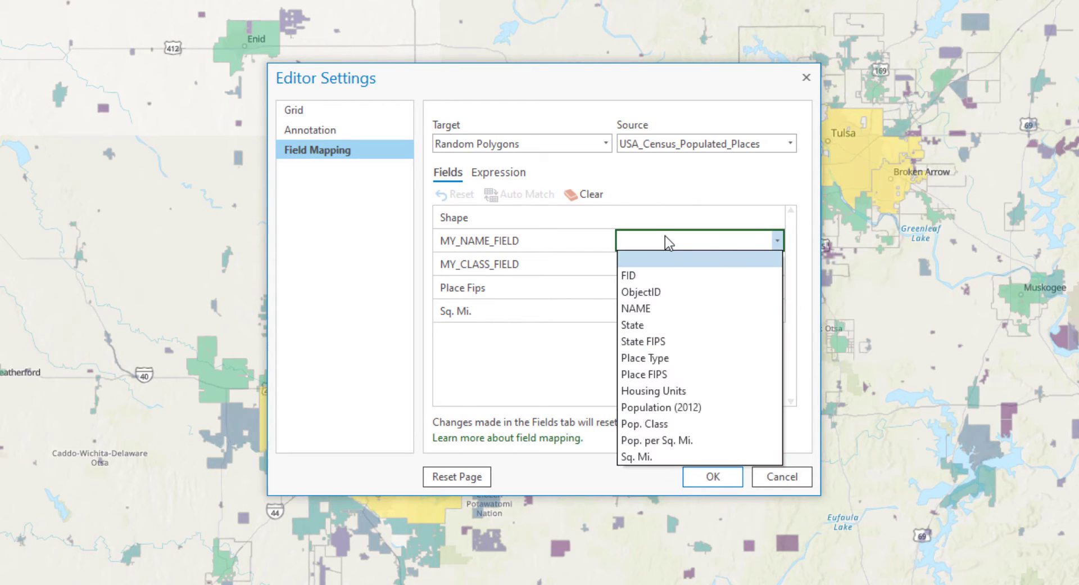
left_click(649, 308)
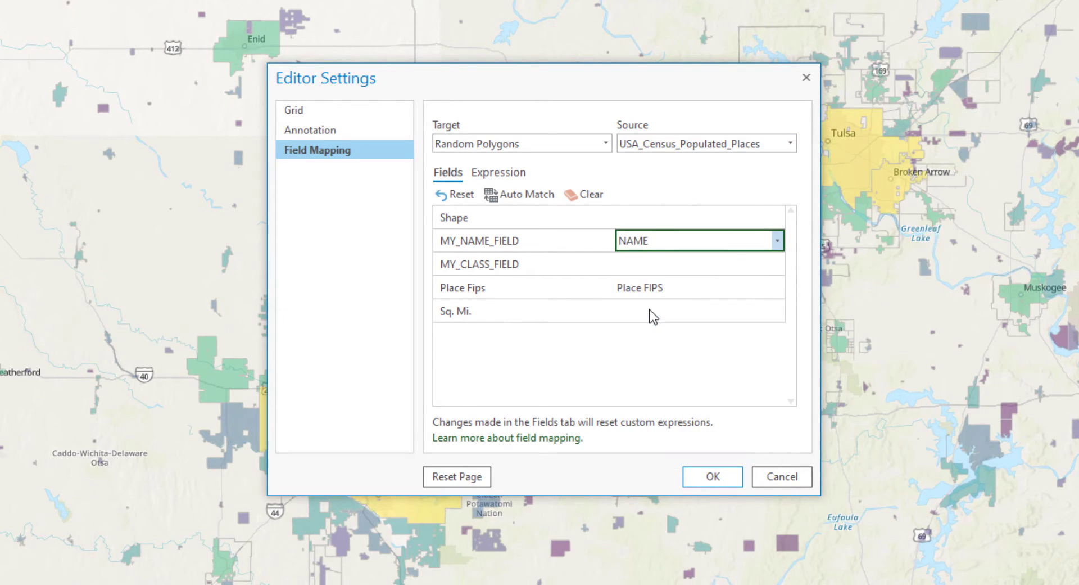
left_click(663, 260)
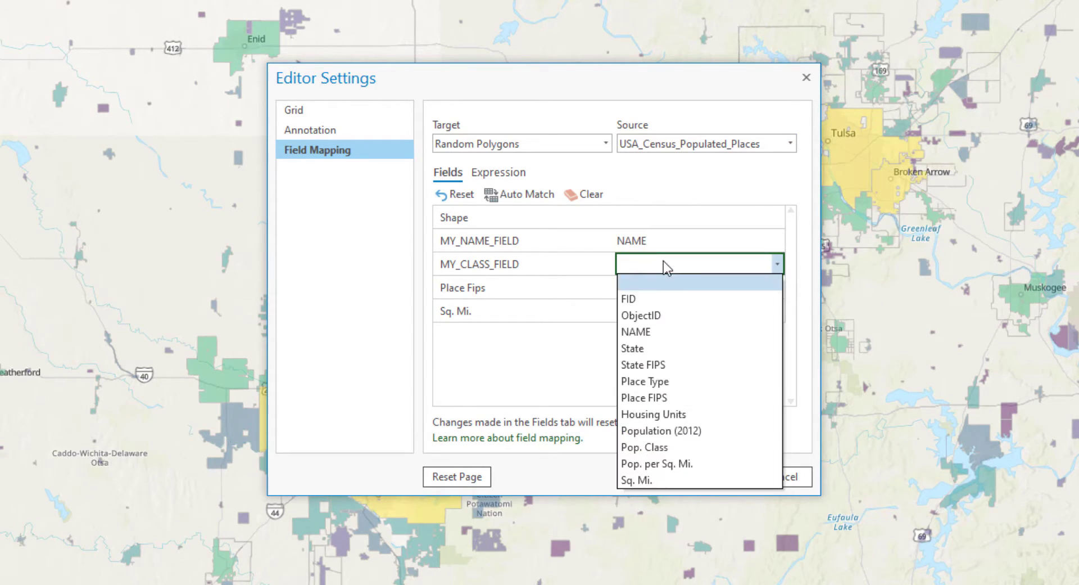
left_click(651, 447)
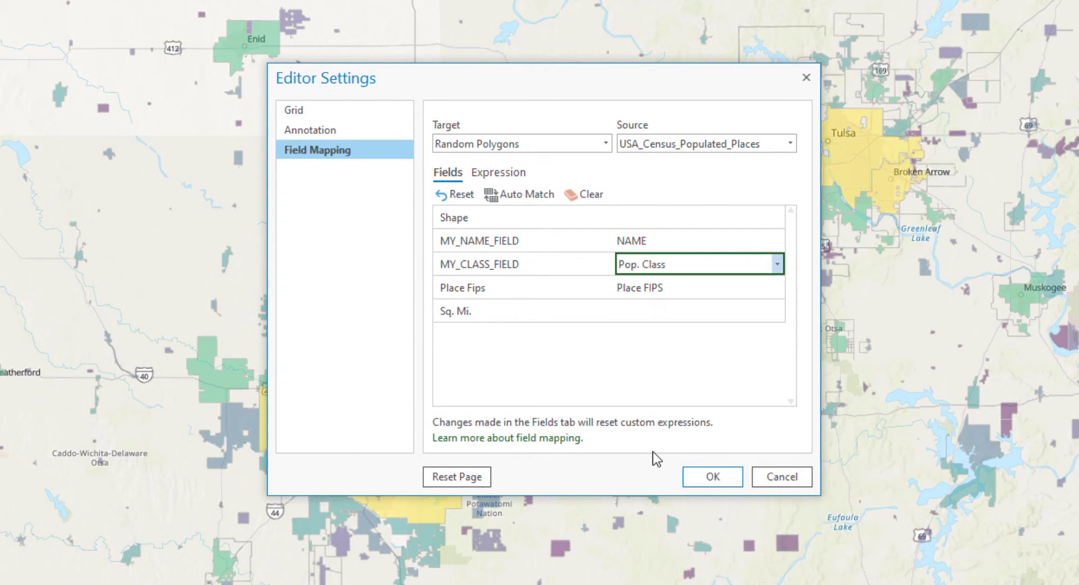
left_click(682, 312)
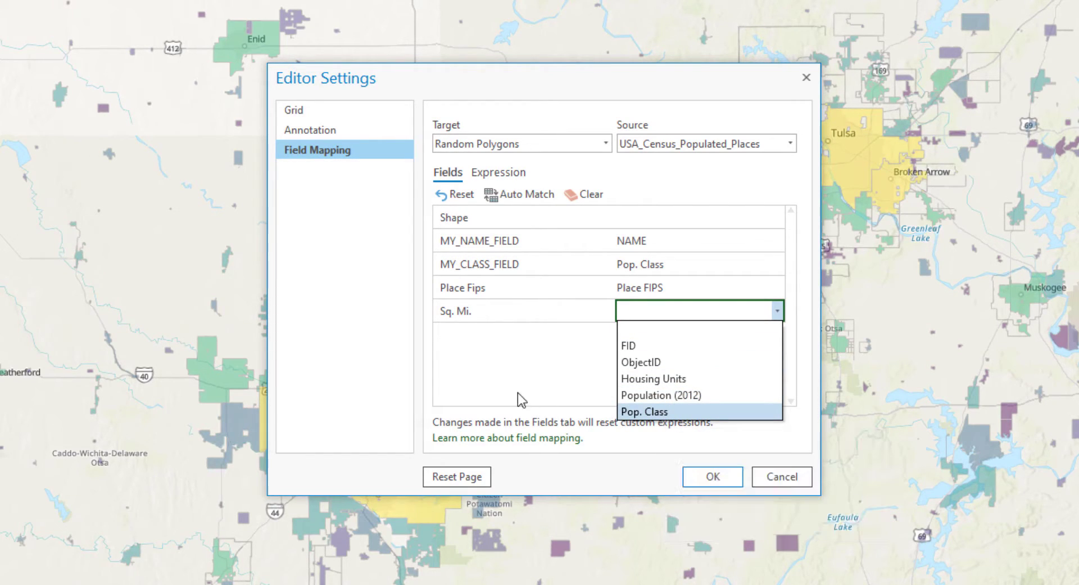
left_click(513, 373)
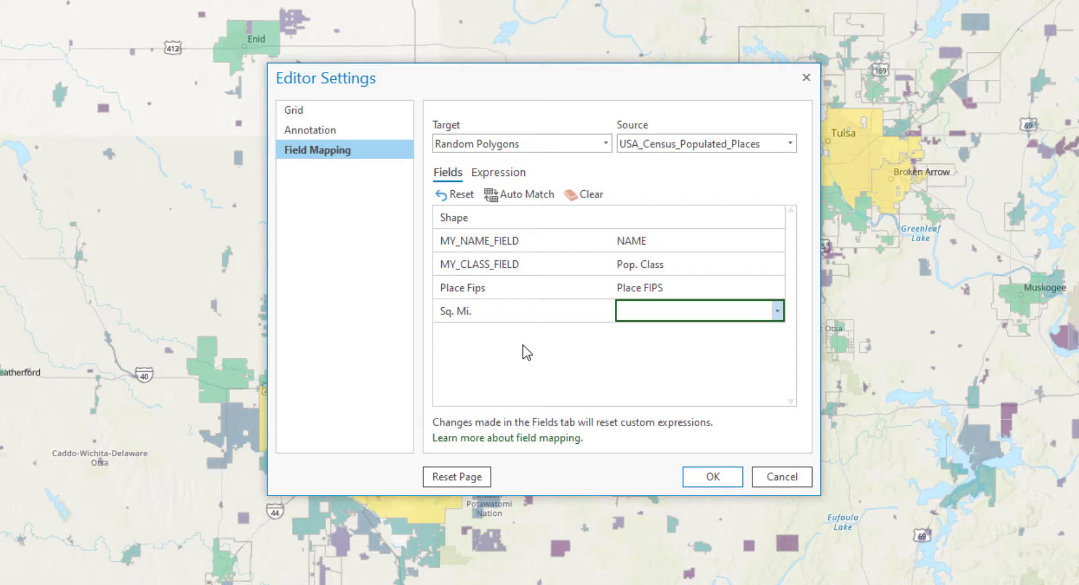
left_click(506, 176)
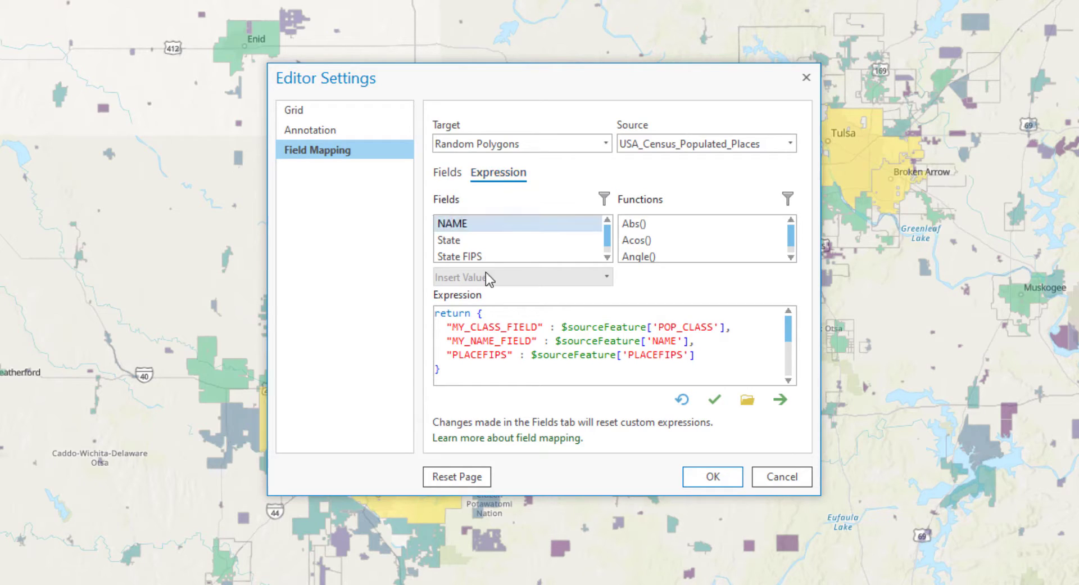
- Enlarge the Editor Settings window downward to give the expression more room
left_click_drag(549, 495, 546, 550)
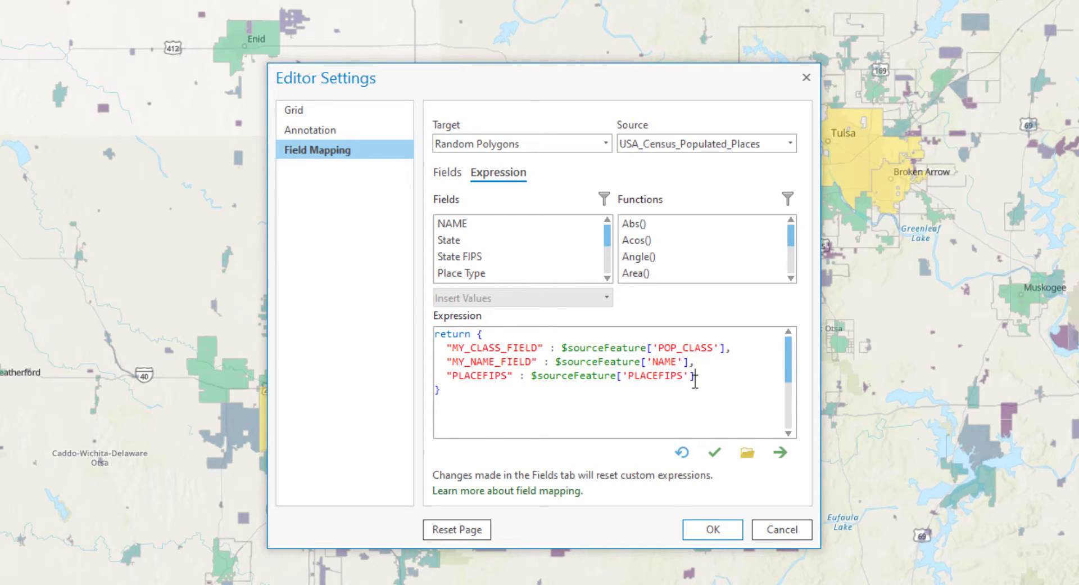
- Add POP_2012 from POP2012 and "SquareMiles" from SQMI to the expression, verify, and apply it
key("Return")
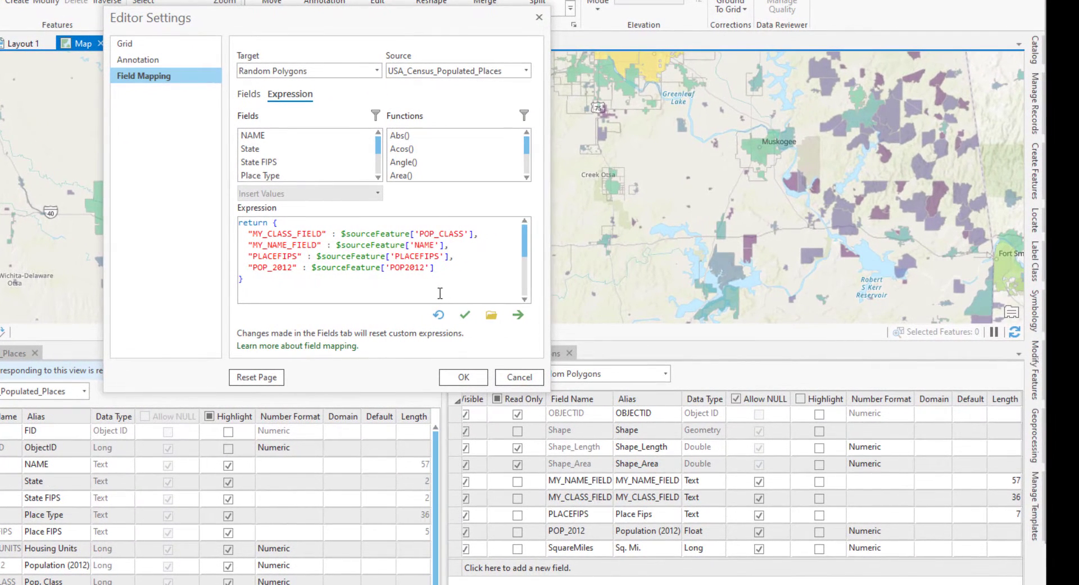
left_click(440, 270)
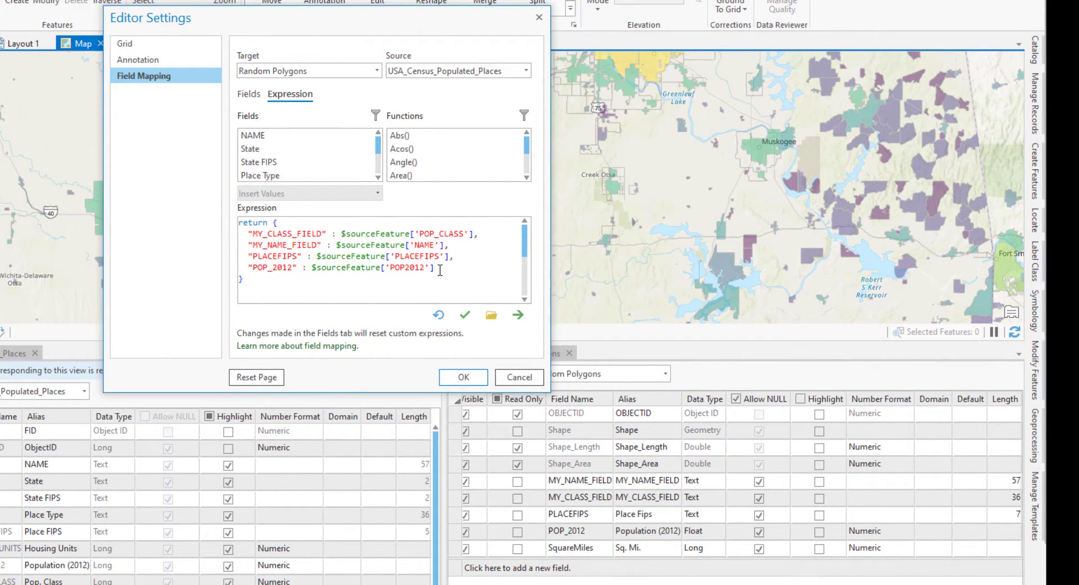
type(",")
key("Return")
type("\"Squar")
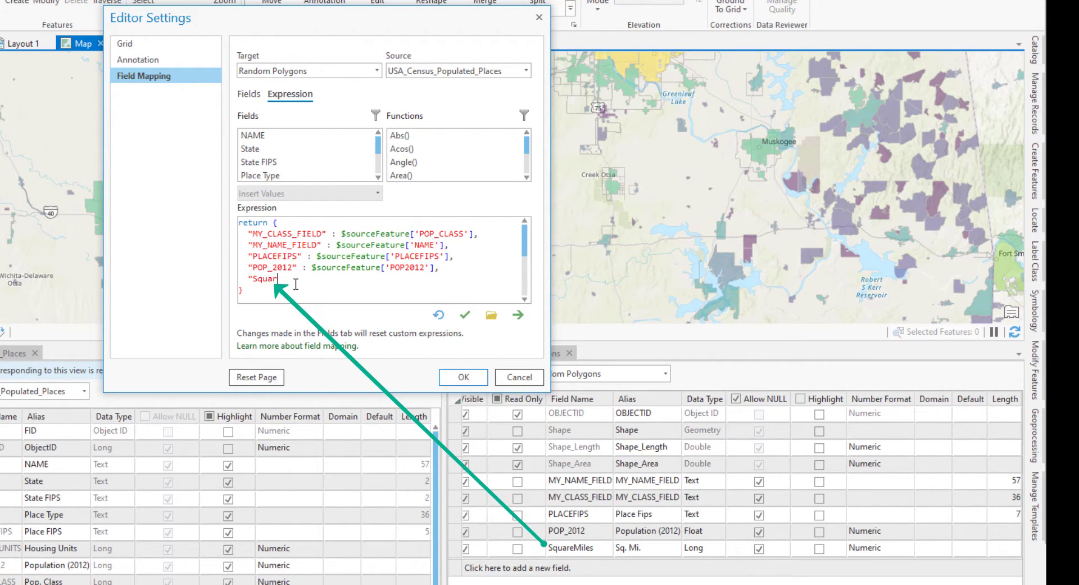
type("eMiles\" : ")
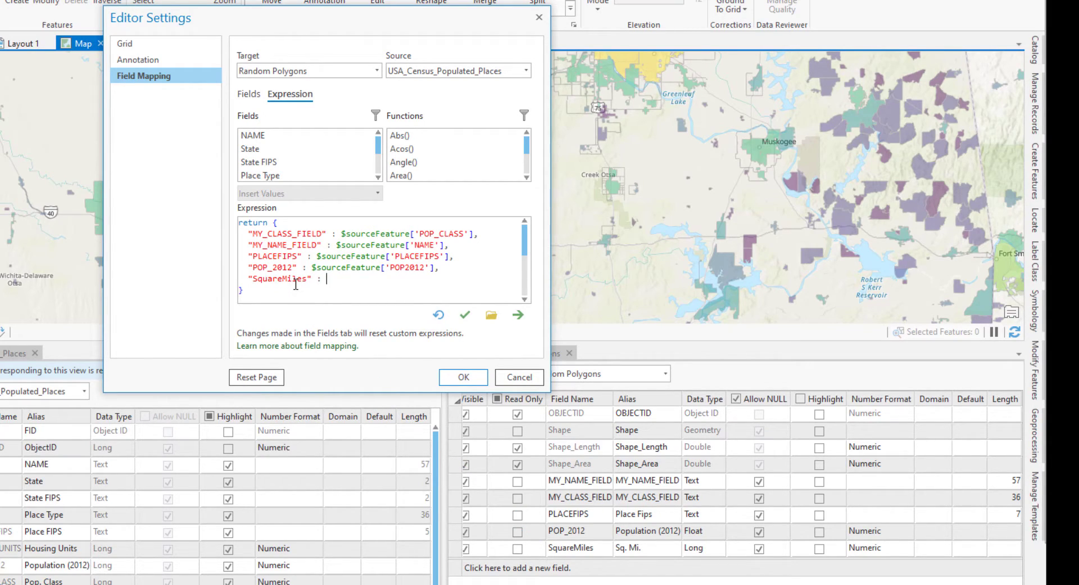
type("$sourceFeature['")
type("SQMI")
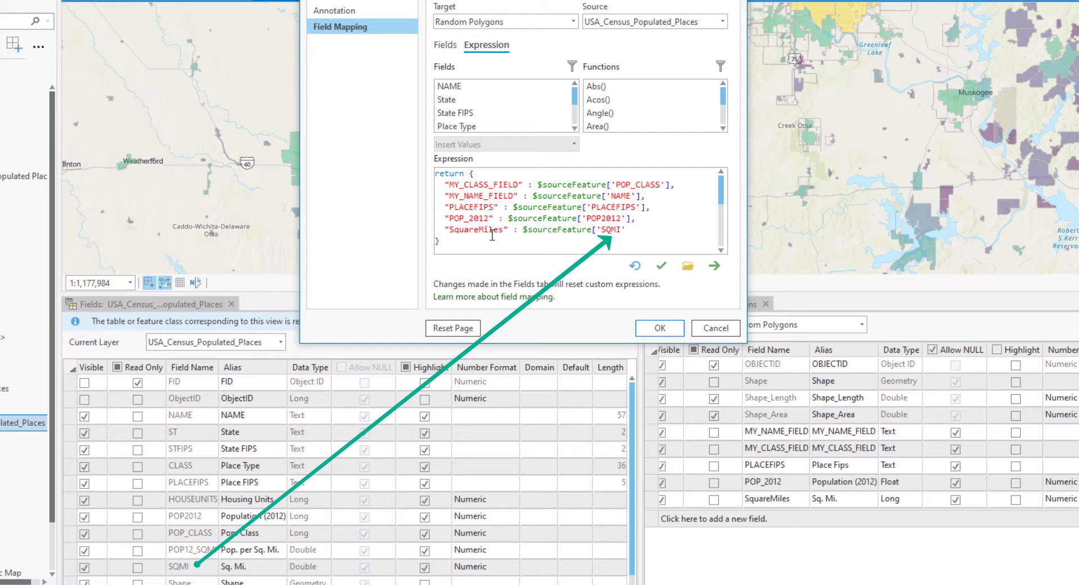
type("']")
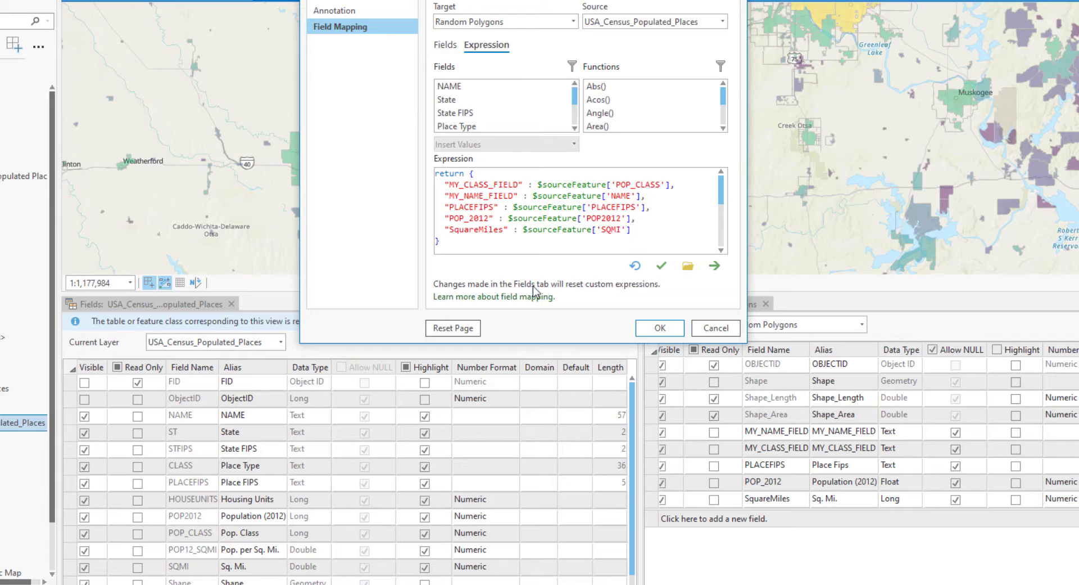
left_click(661, 266)
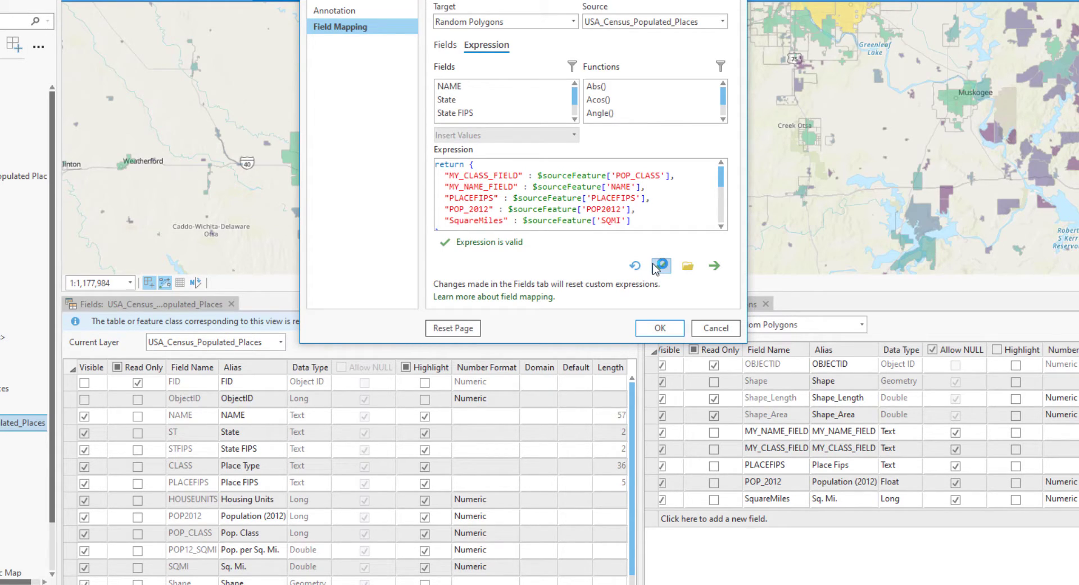
left_click(660, 328)
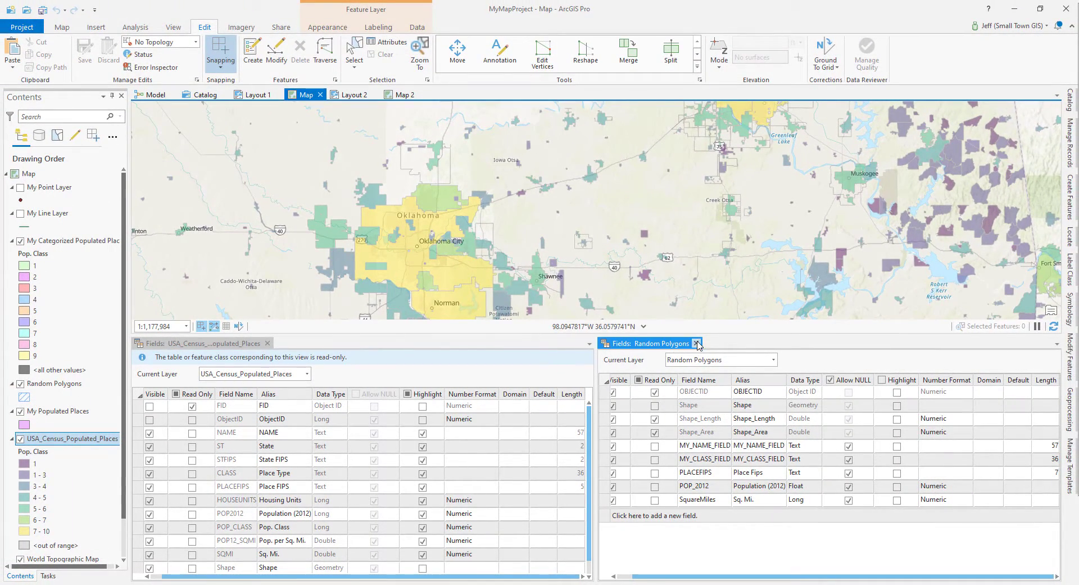
- Close both Fields views and box-select the census places across central Oklahoma
left_click(696, 342)
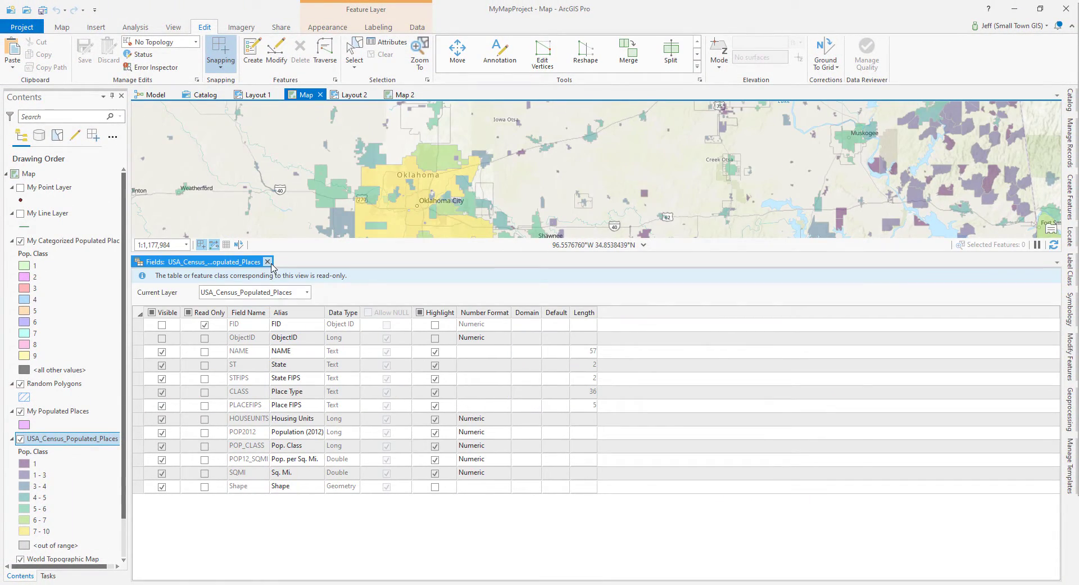
left_click(267, 262)
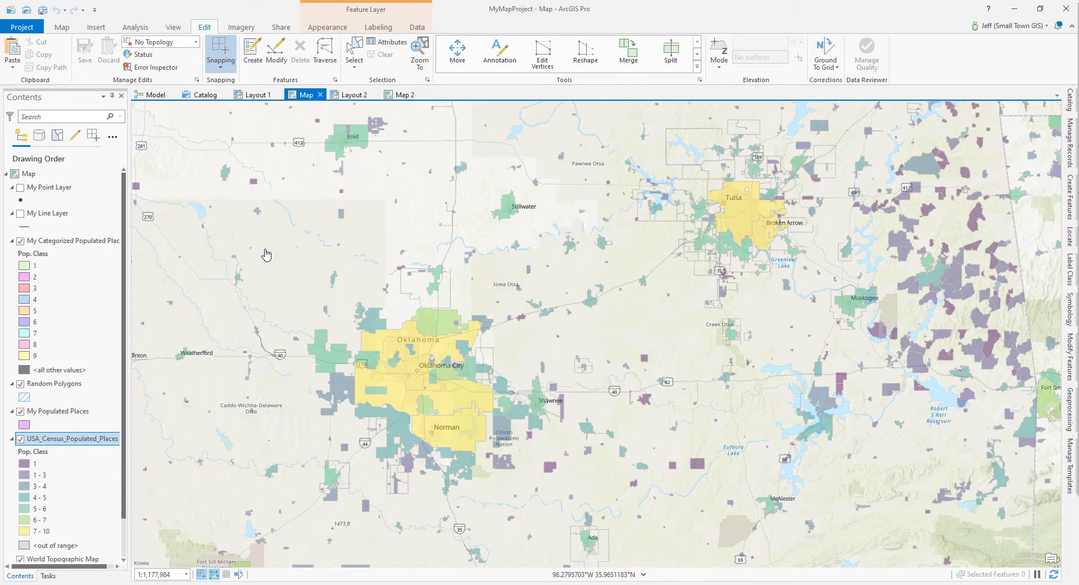
left_click(59, 28)
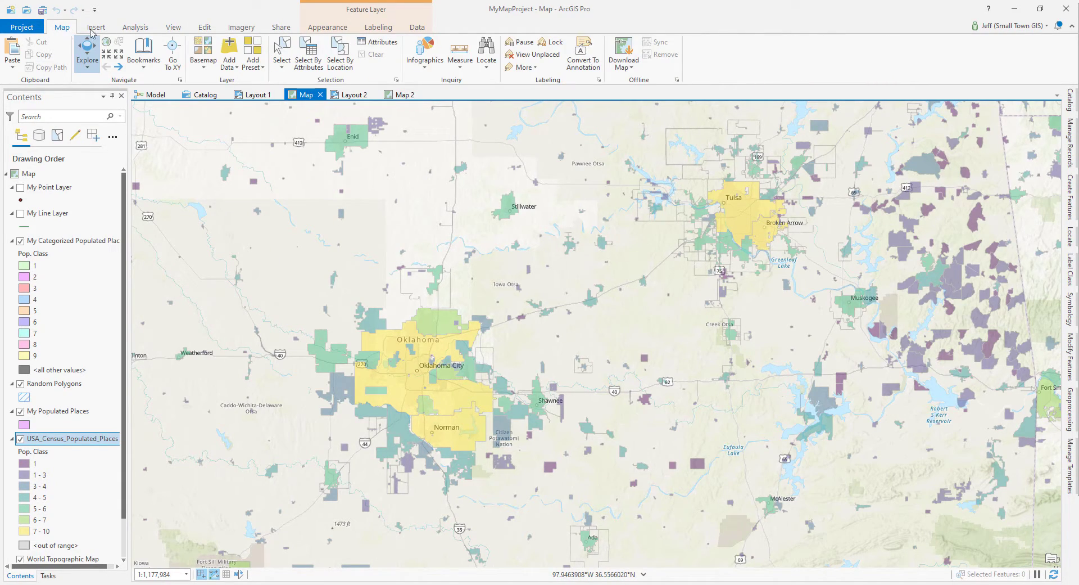
left_click(282, 52)
left_click_drag(203, 107, 900, 503)
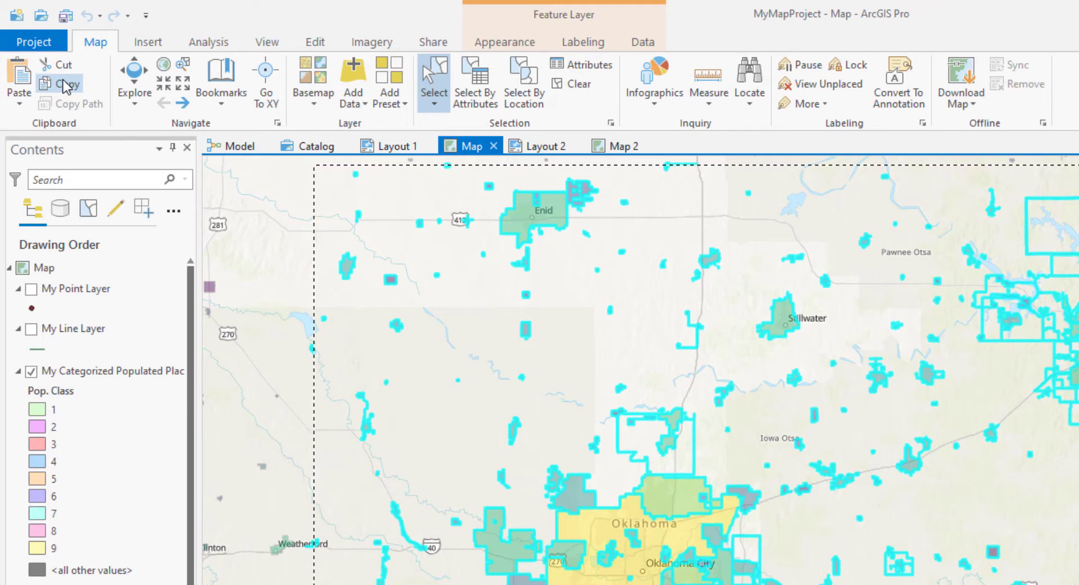
- Copy the selected places and Paste Special them into Random Polygons, keeping source attributes
left_click(67, 85)
left_click(19, 104)
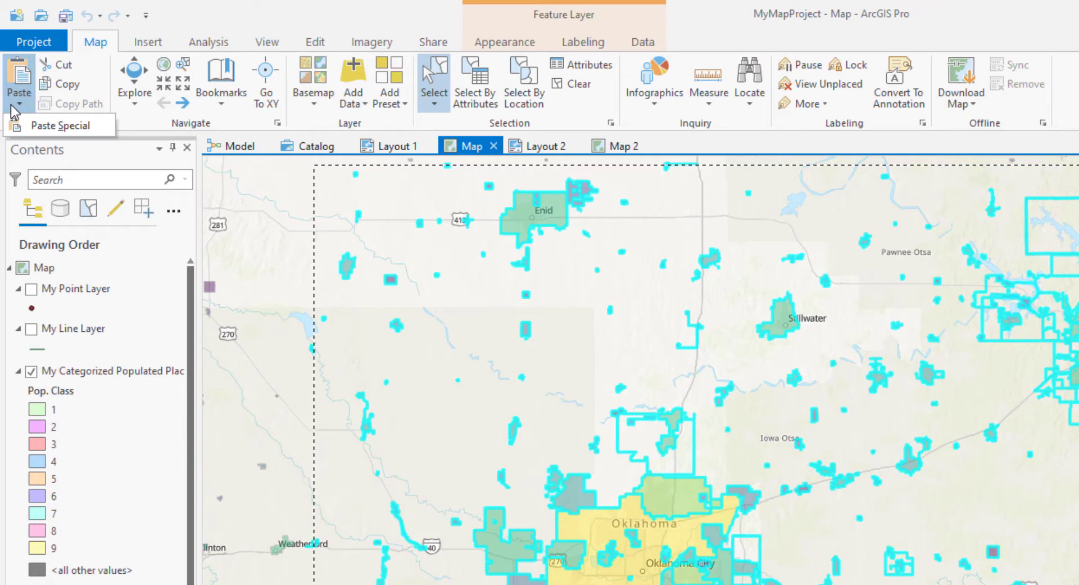
left_click(48, 125)
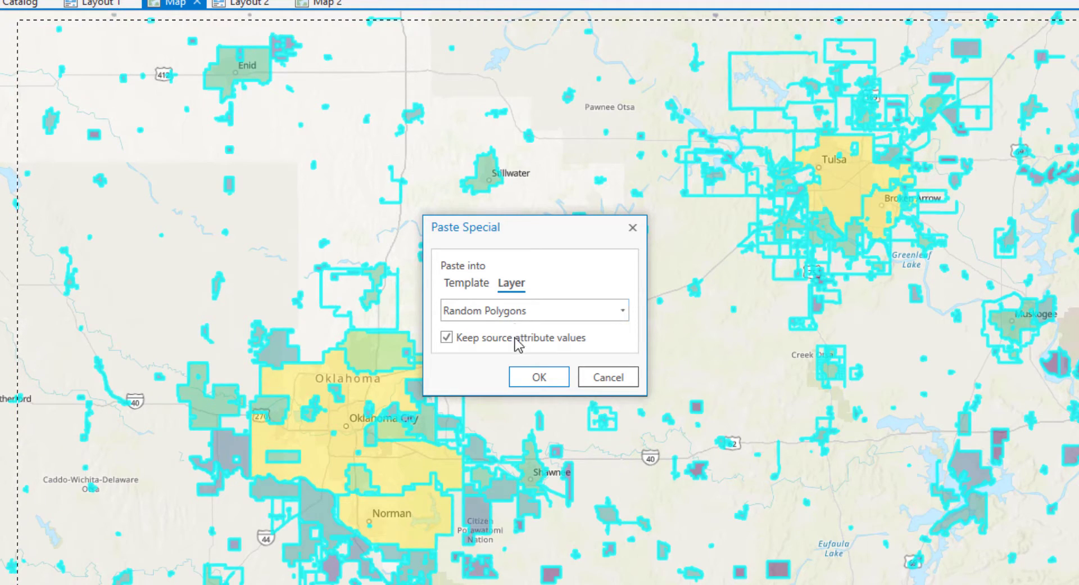
left_click(539, 377)
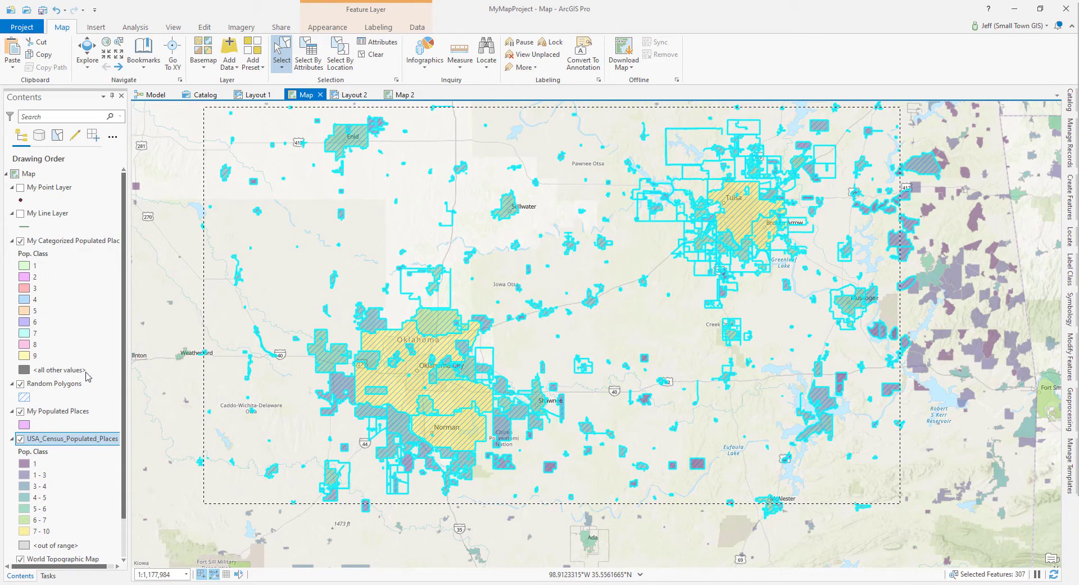
- Open the Random Polygons attribute table, select the Enid record, and zoom to it
right_click(56, 387)
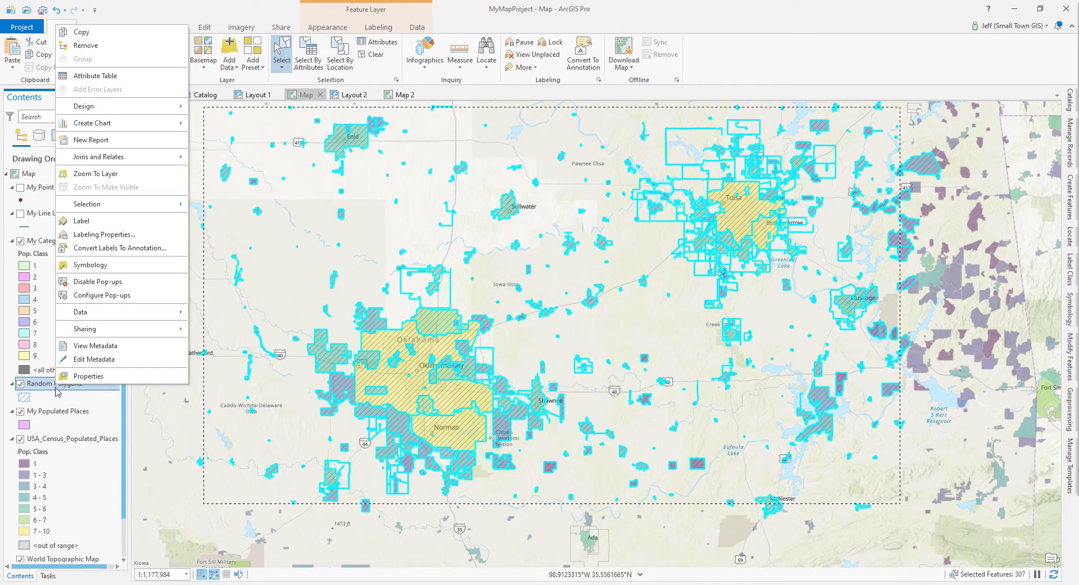
left_click(90, 76)
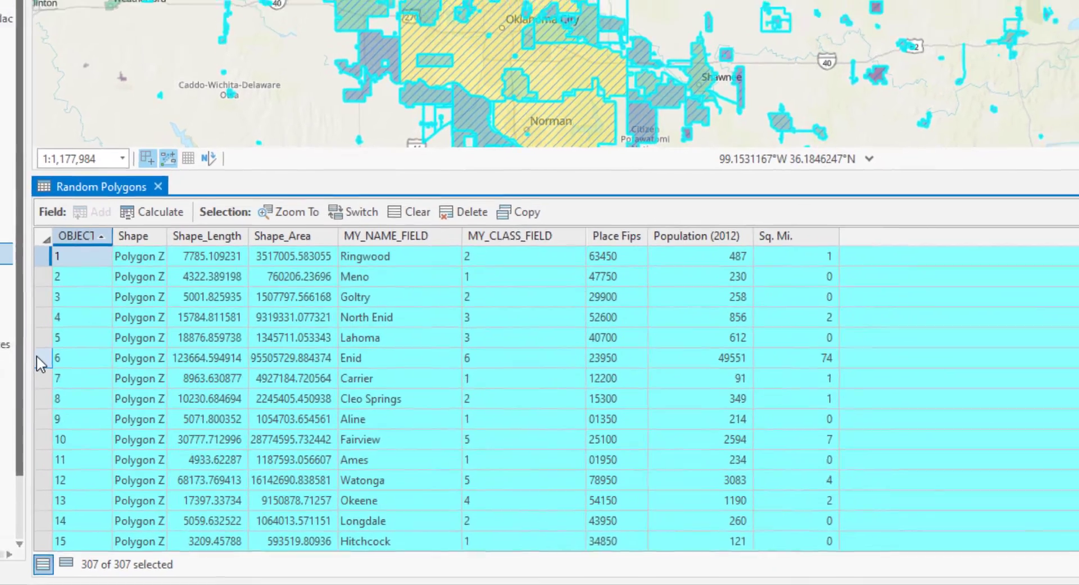
left_click(34, 348)
left_click(283, 337)
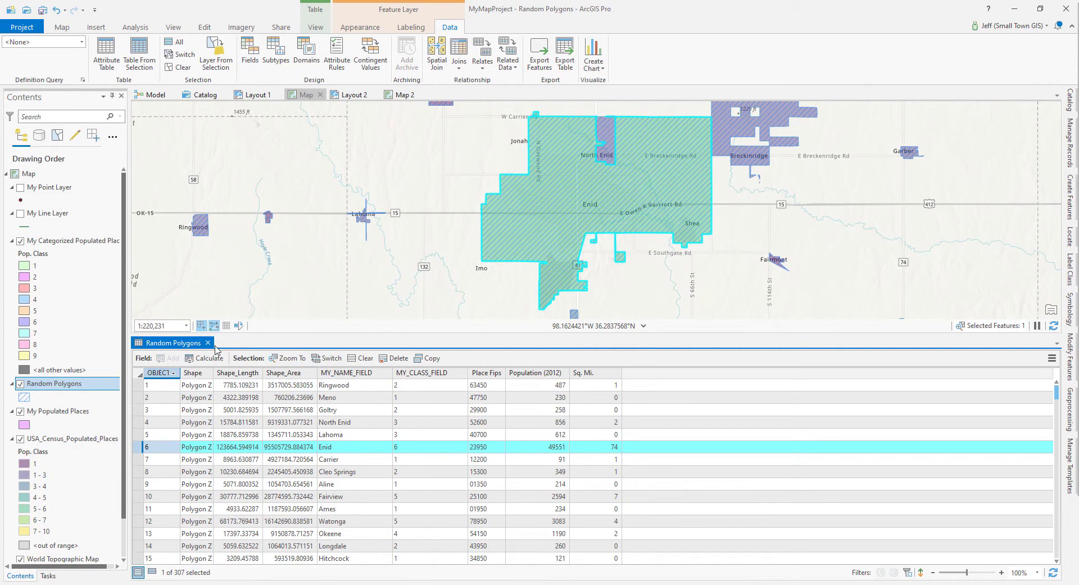
- Close the Random Polygons table and zoom in on the 73.76-square-mile Enid polygon with Explore active
left_click(207, 343)
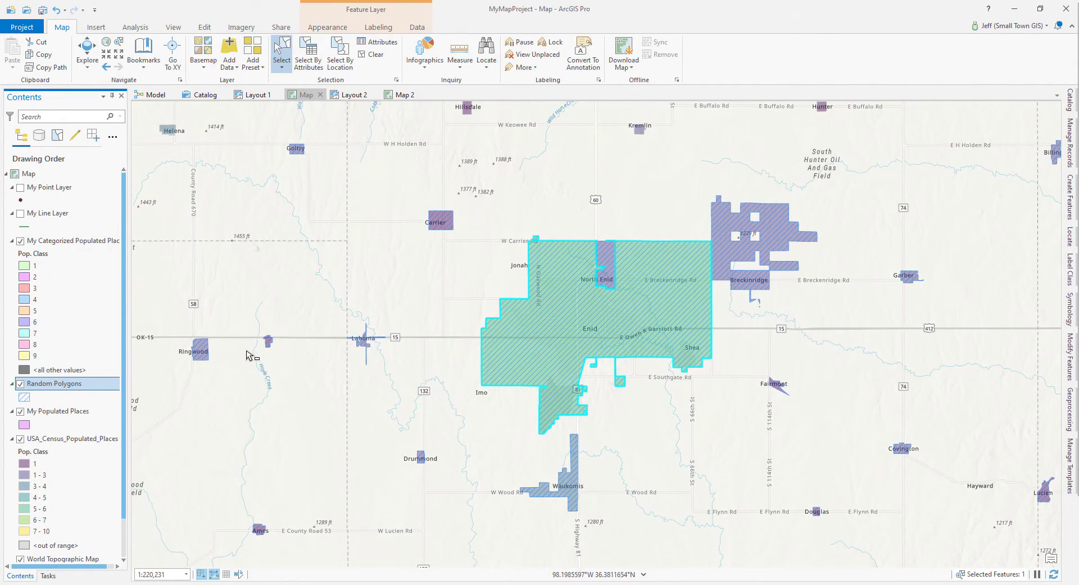
scroll(658, 339, "up", 3)
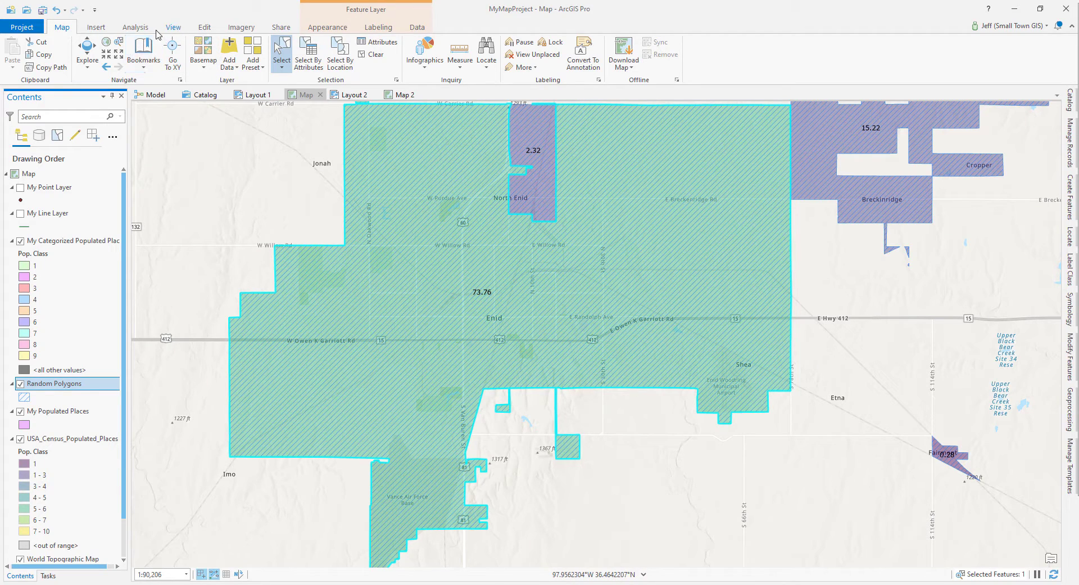
left_click(86, 51)
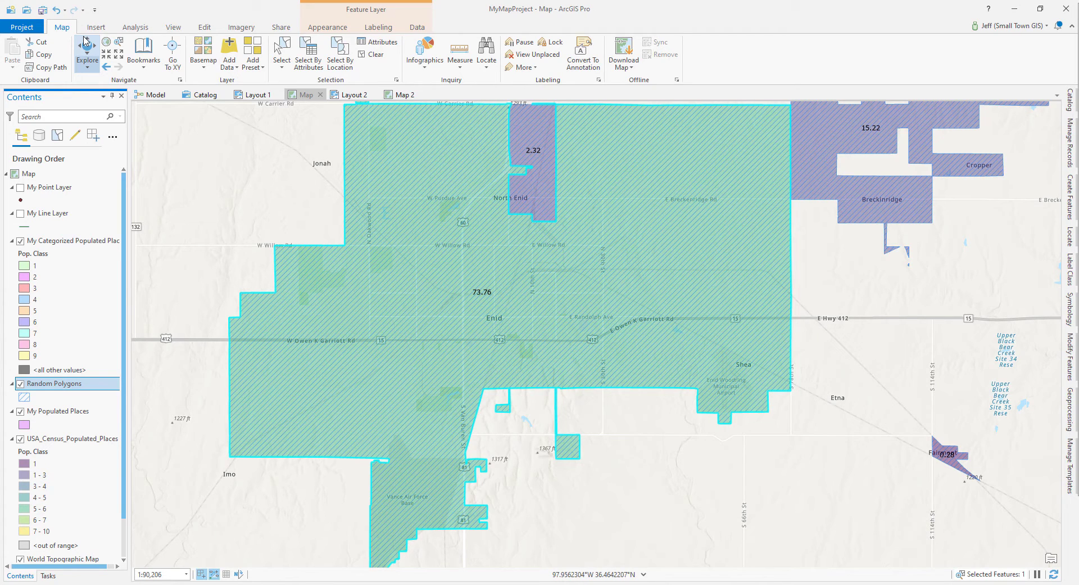
- Inspect Enid's attributes (MY_CLASS_FIELD 6, Population 49551, Sq. Mi. 74) and copy them
left_click(652, 273)
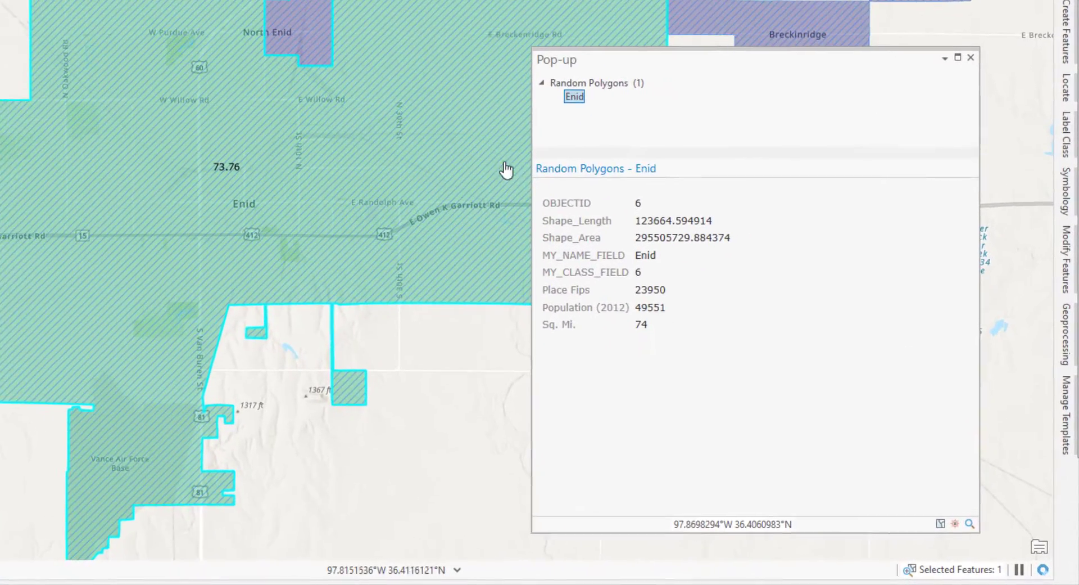
left_click(607, 80)
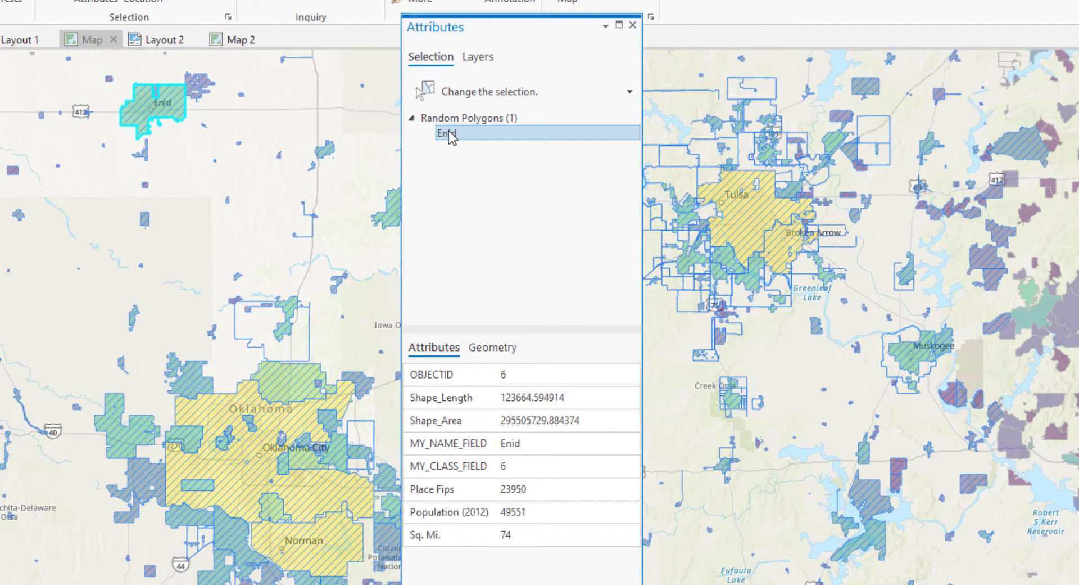
right_click(449, 132)
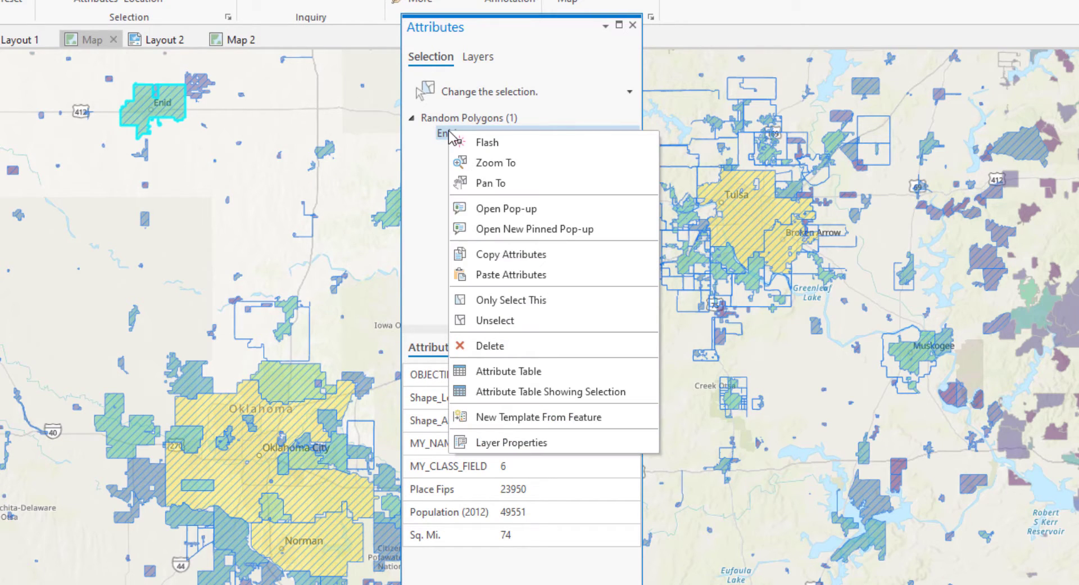
left_click(499, 250)
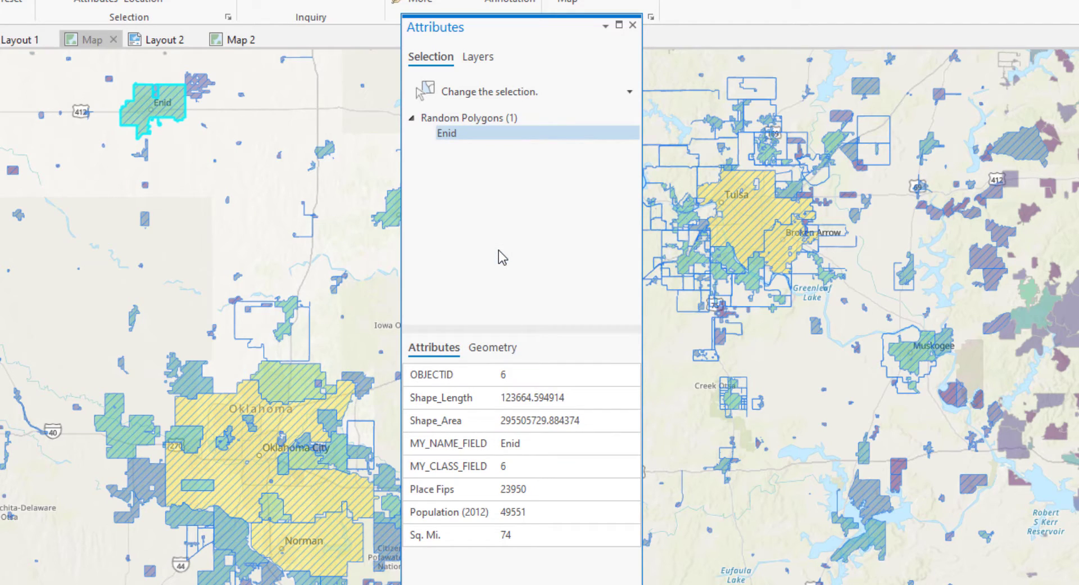